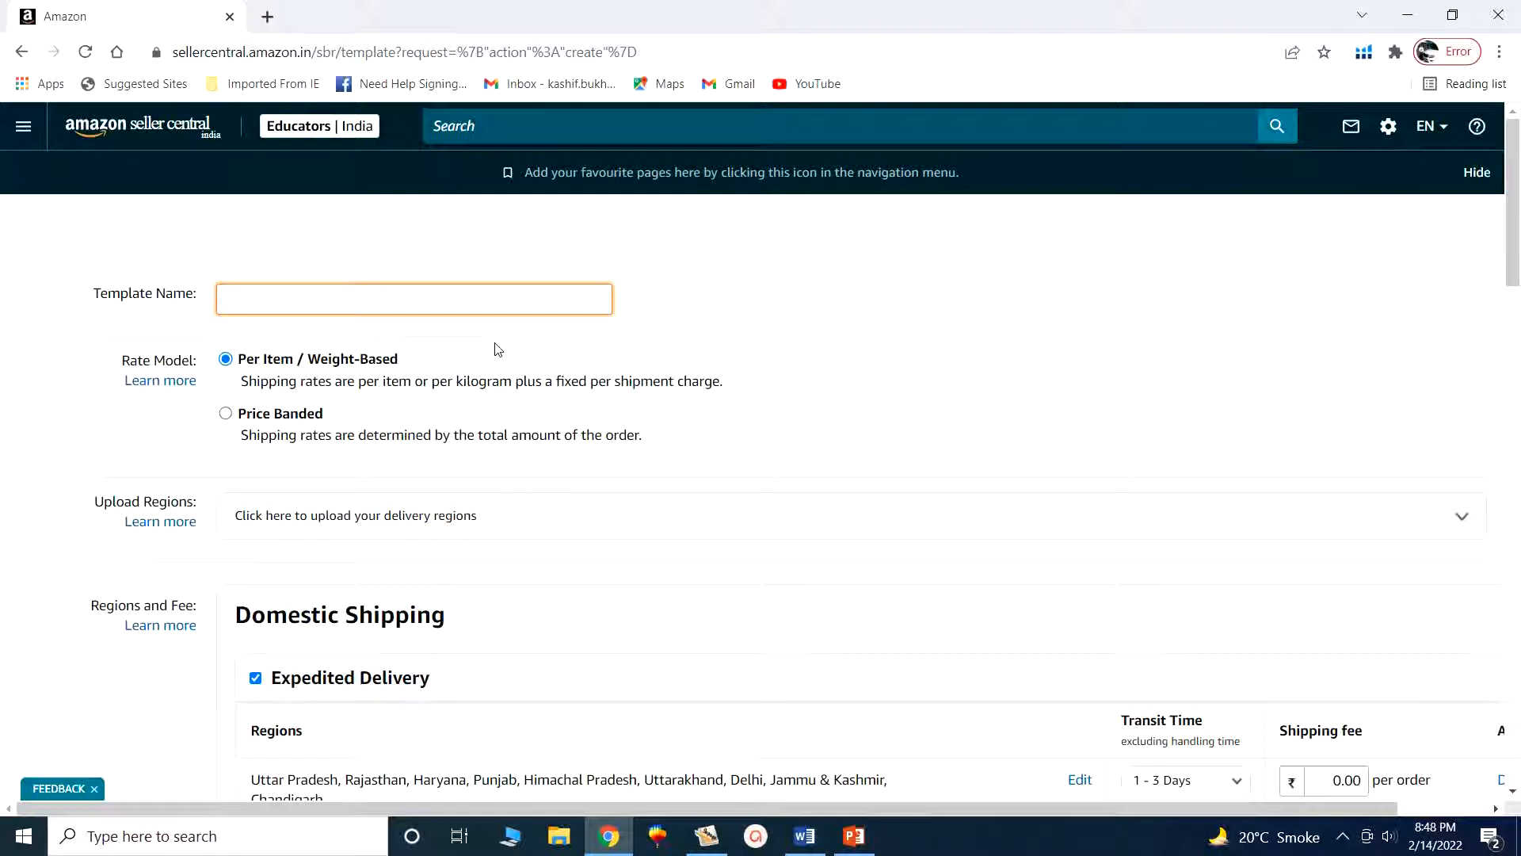
Step: Name the shipping template Shoes
{"action": "type", "text": "Shoes"}
{"action": "left_click", "coordinate": [497, 349]}
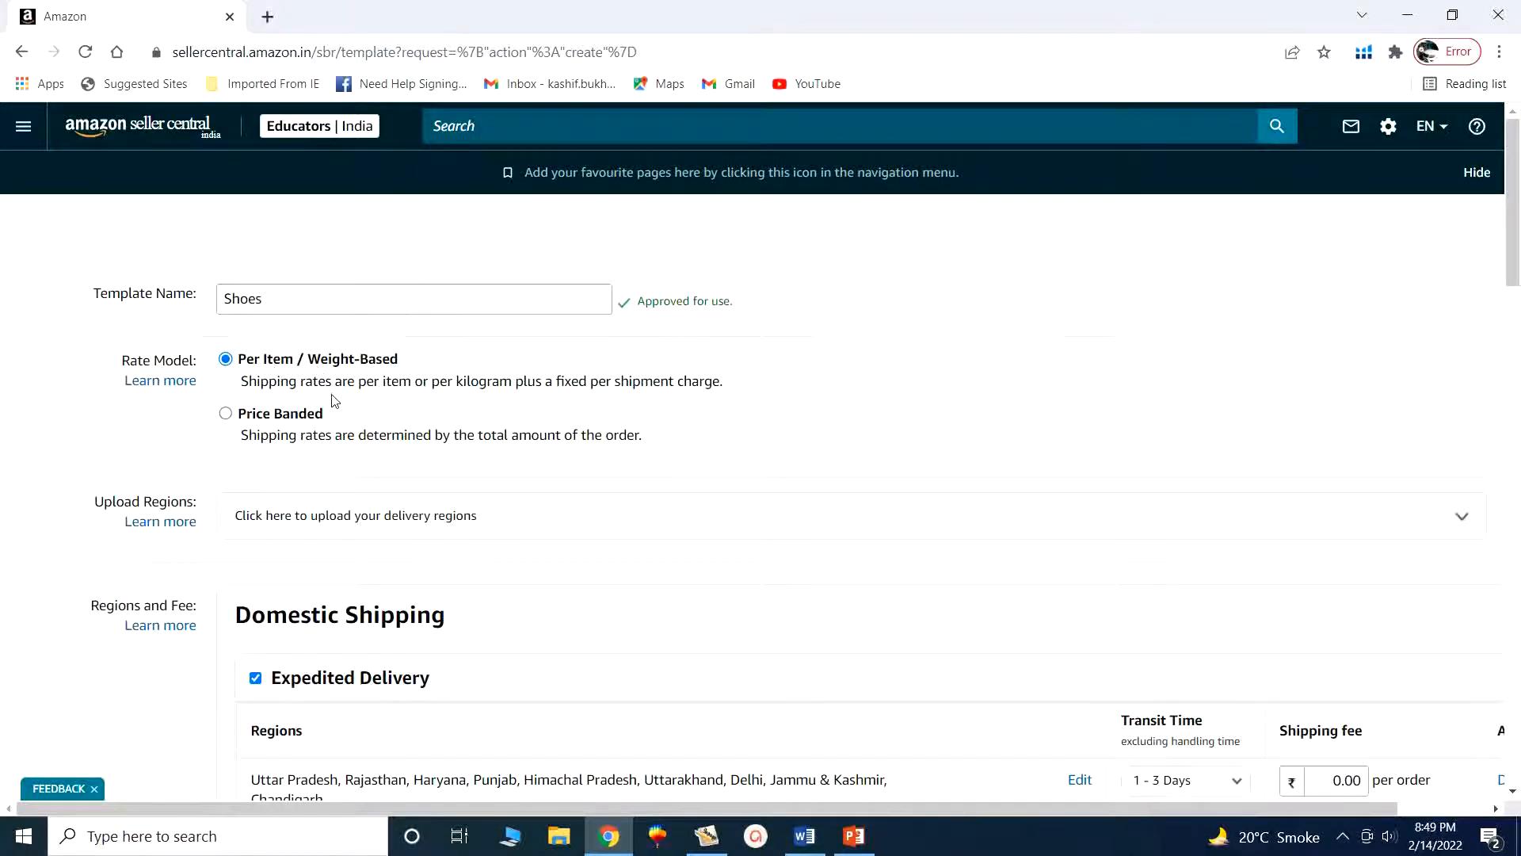
Step: Expand the section for uploading delivery regions to view its template and file upload options
{"action": "scroll", "coordinate": [386, 429], "scroll_direction": "down", "scroll_amount": 1}
{"action": "scroll", "coordinate": [385, 429], "scroll_direction": "down", "scroll_amount": 1}
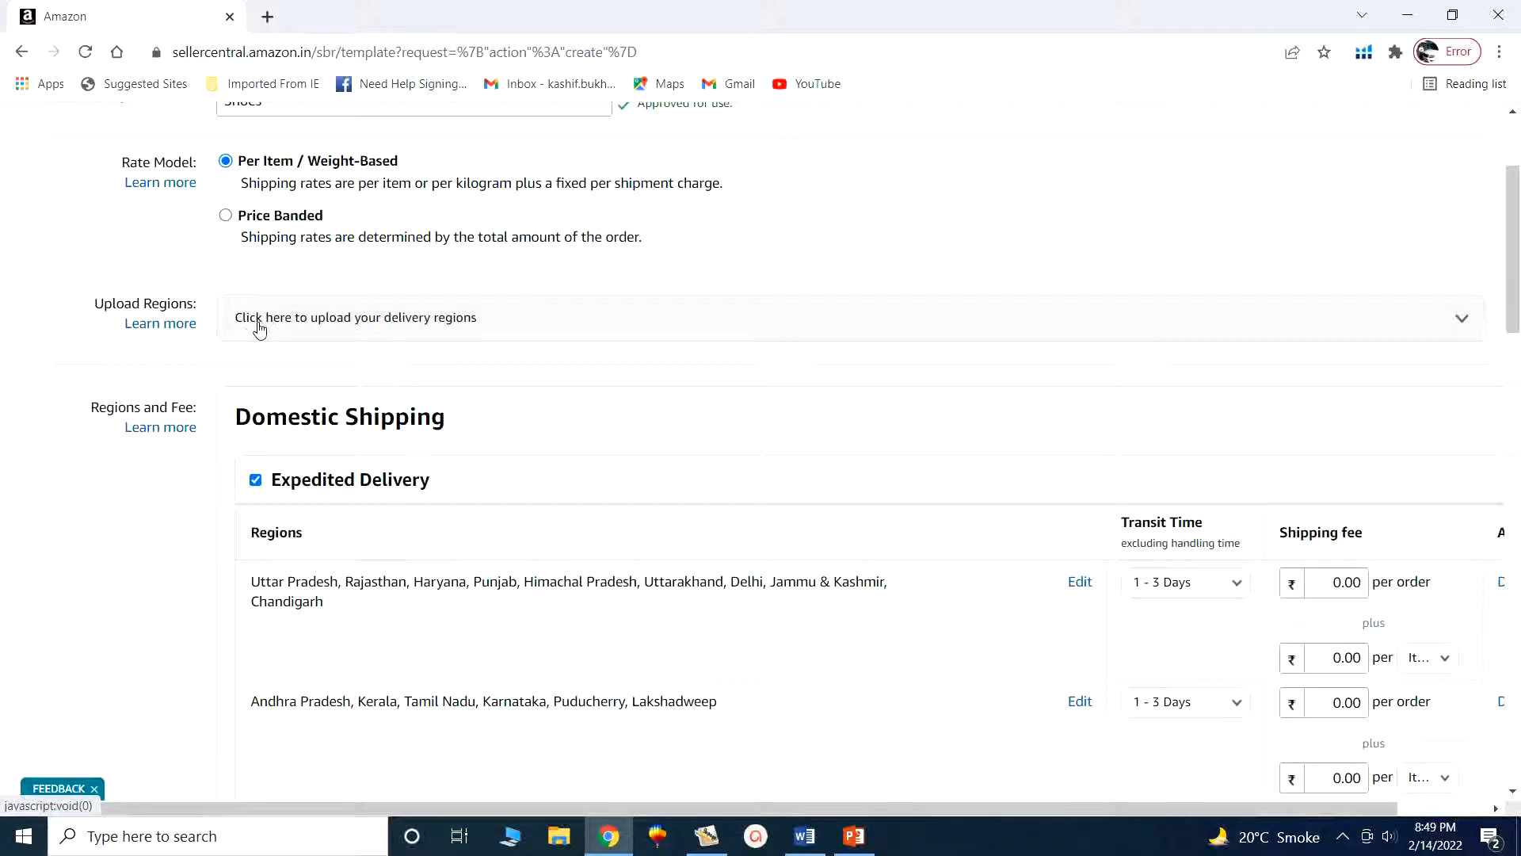
{"action": "left_click", "coordinate": [404, 320]}
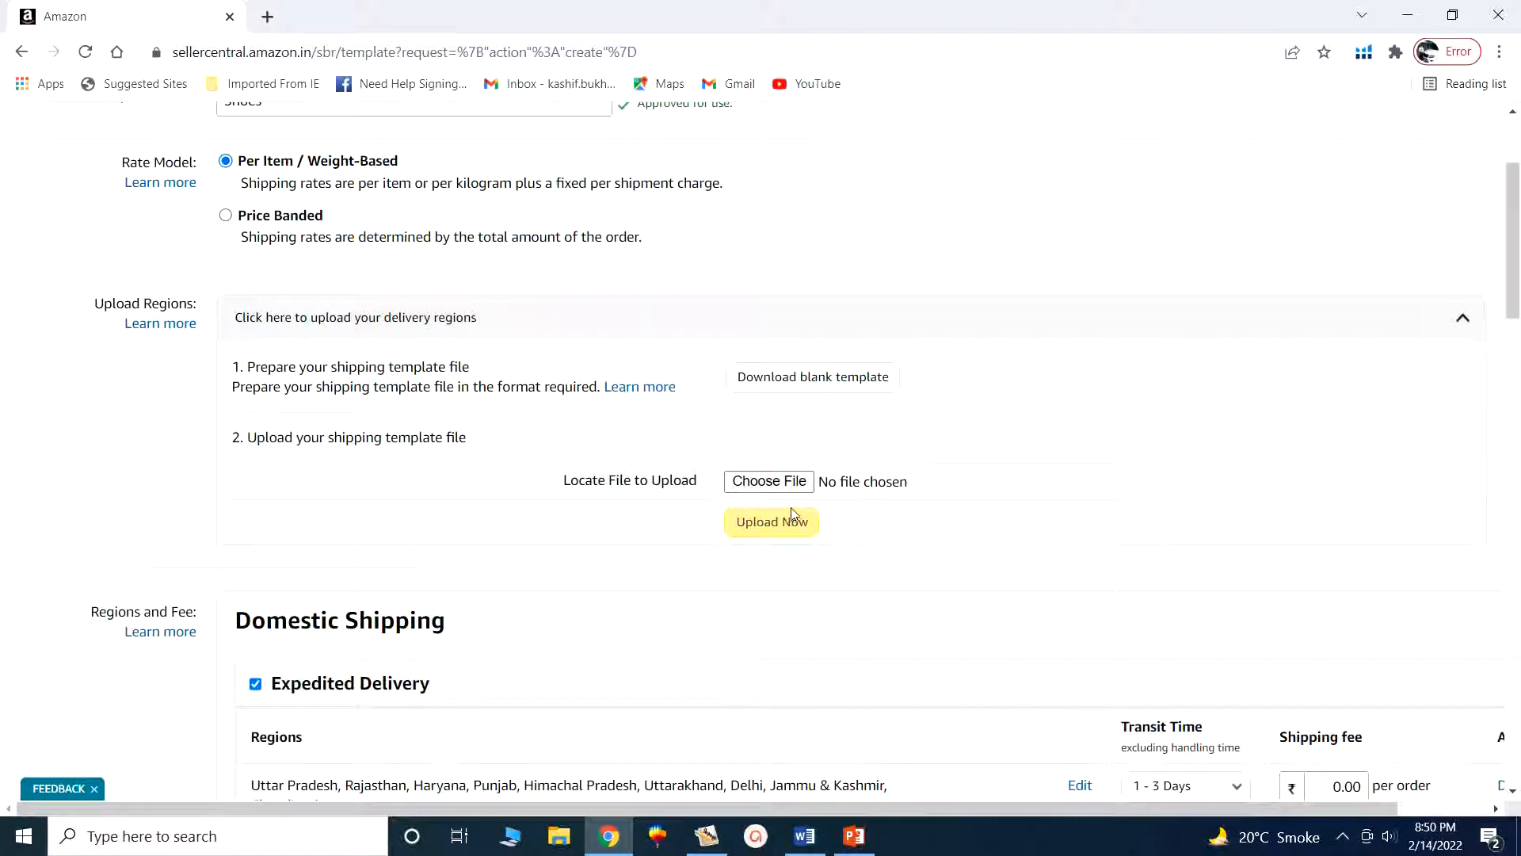
{"action": "left_click", "coordinate": [764, 485]}
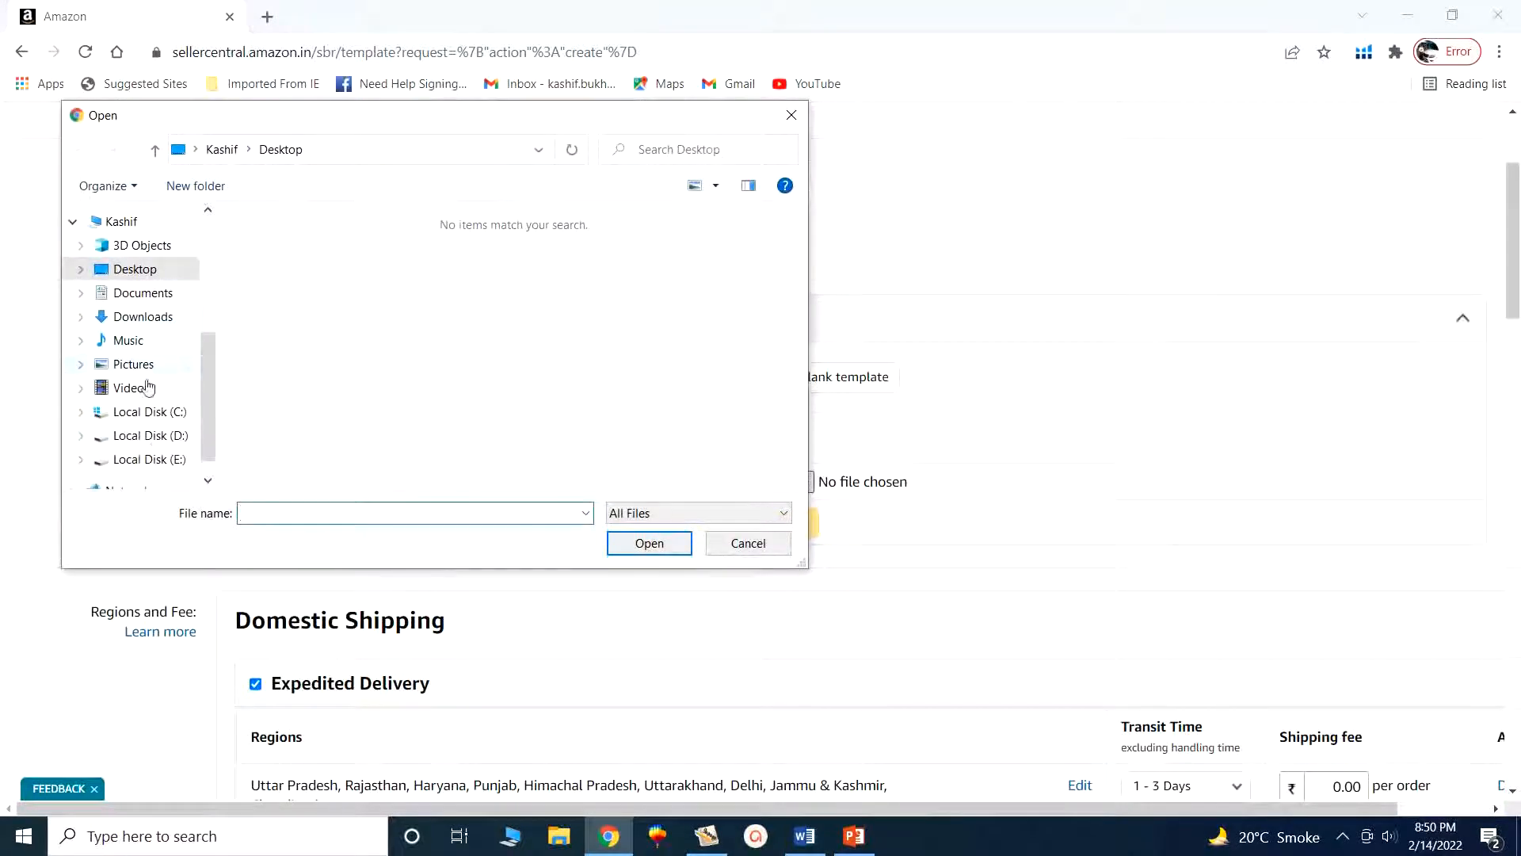
{"action": "left_click", "coordinate": [156, 436]}
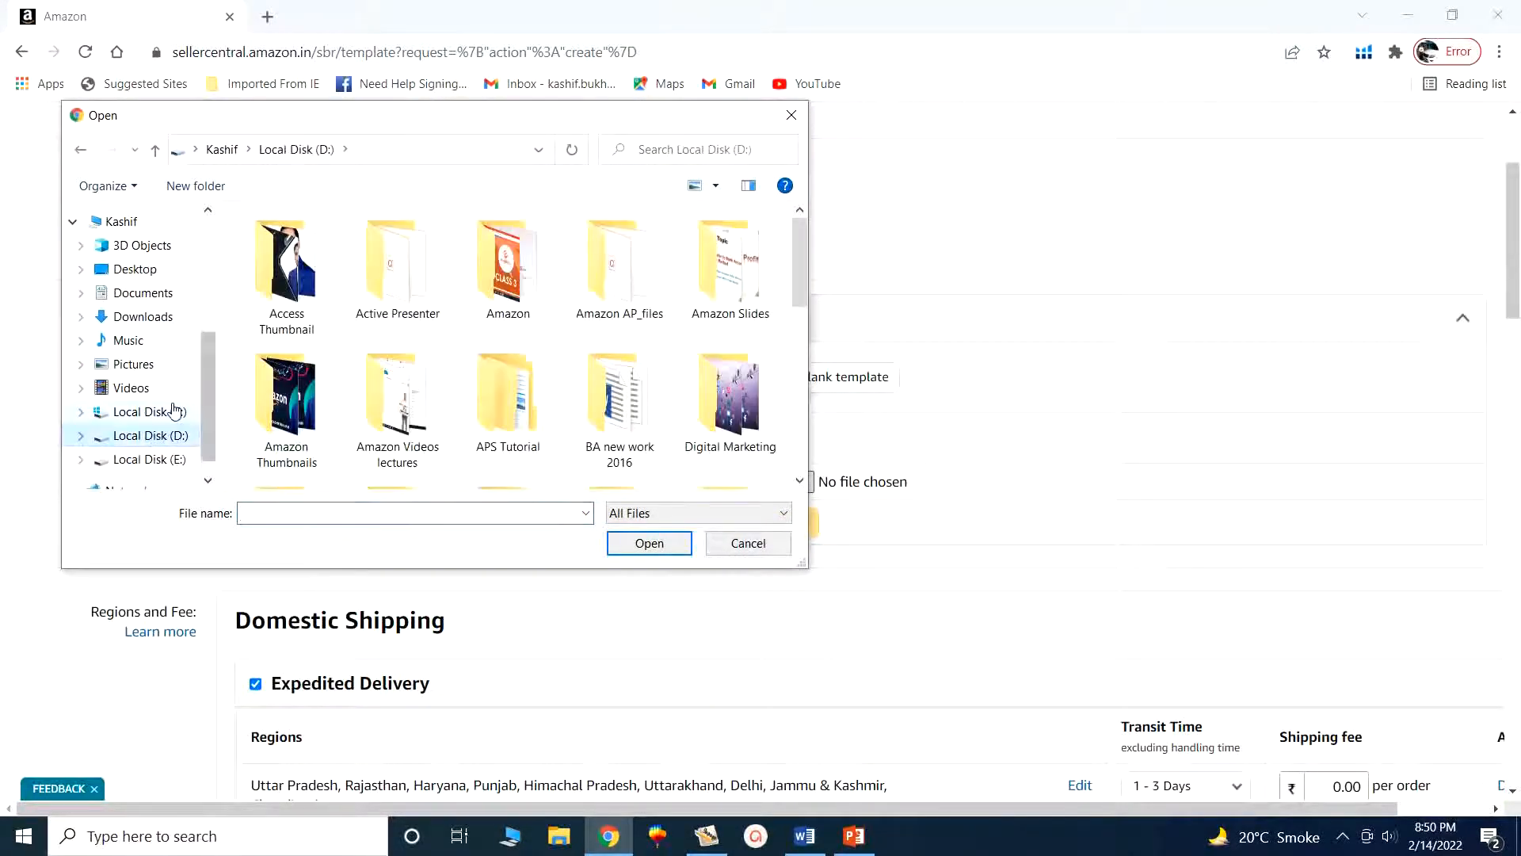
{"action": "left_click", "coordinate": [168, 412]}
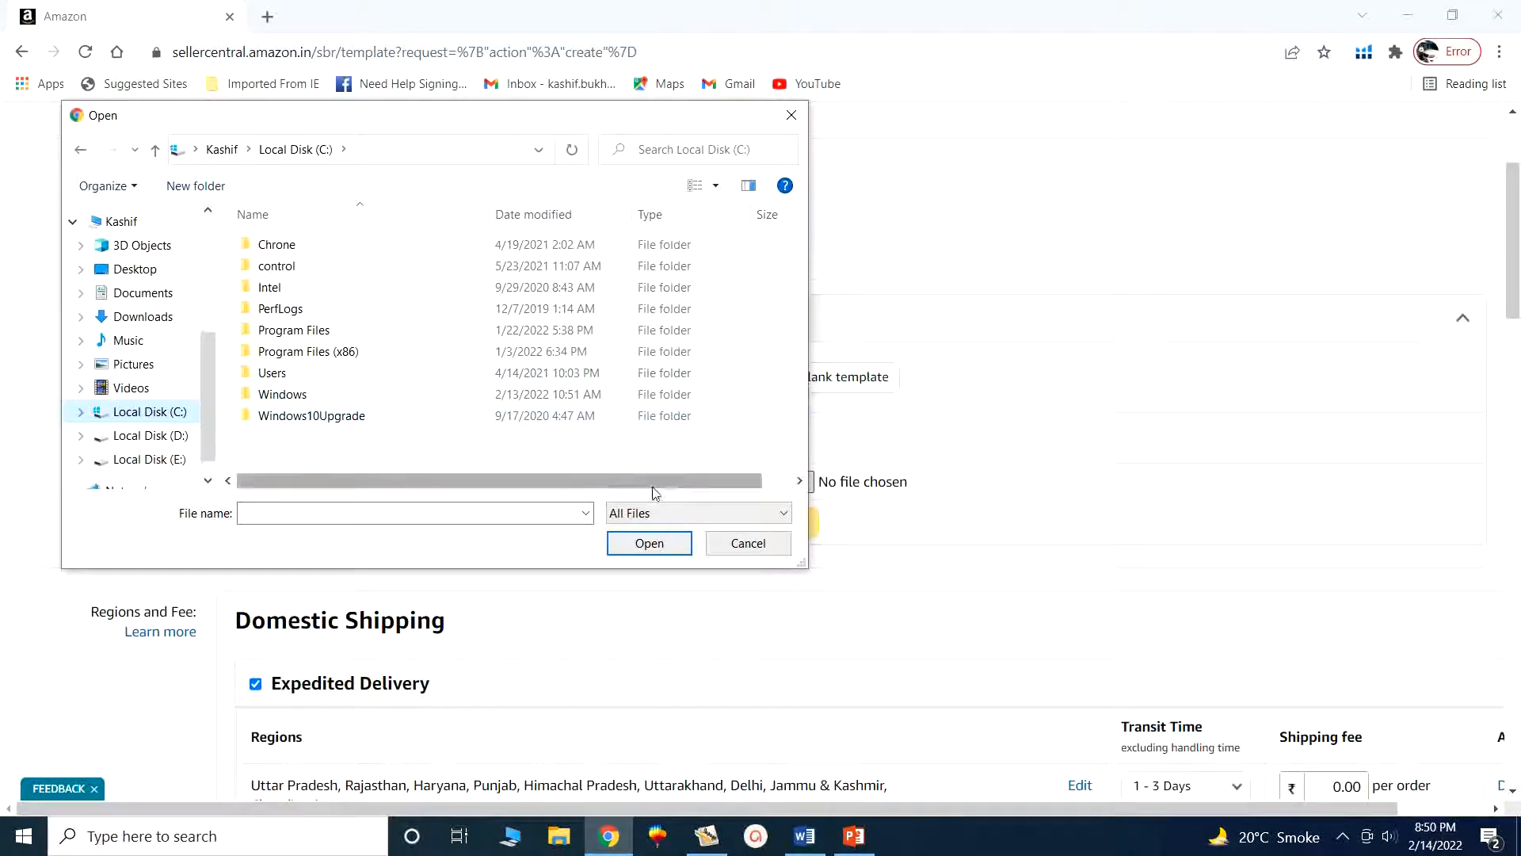
{"action": "left_click", "coordinate": [738, 544]}
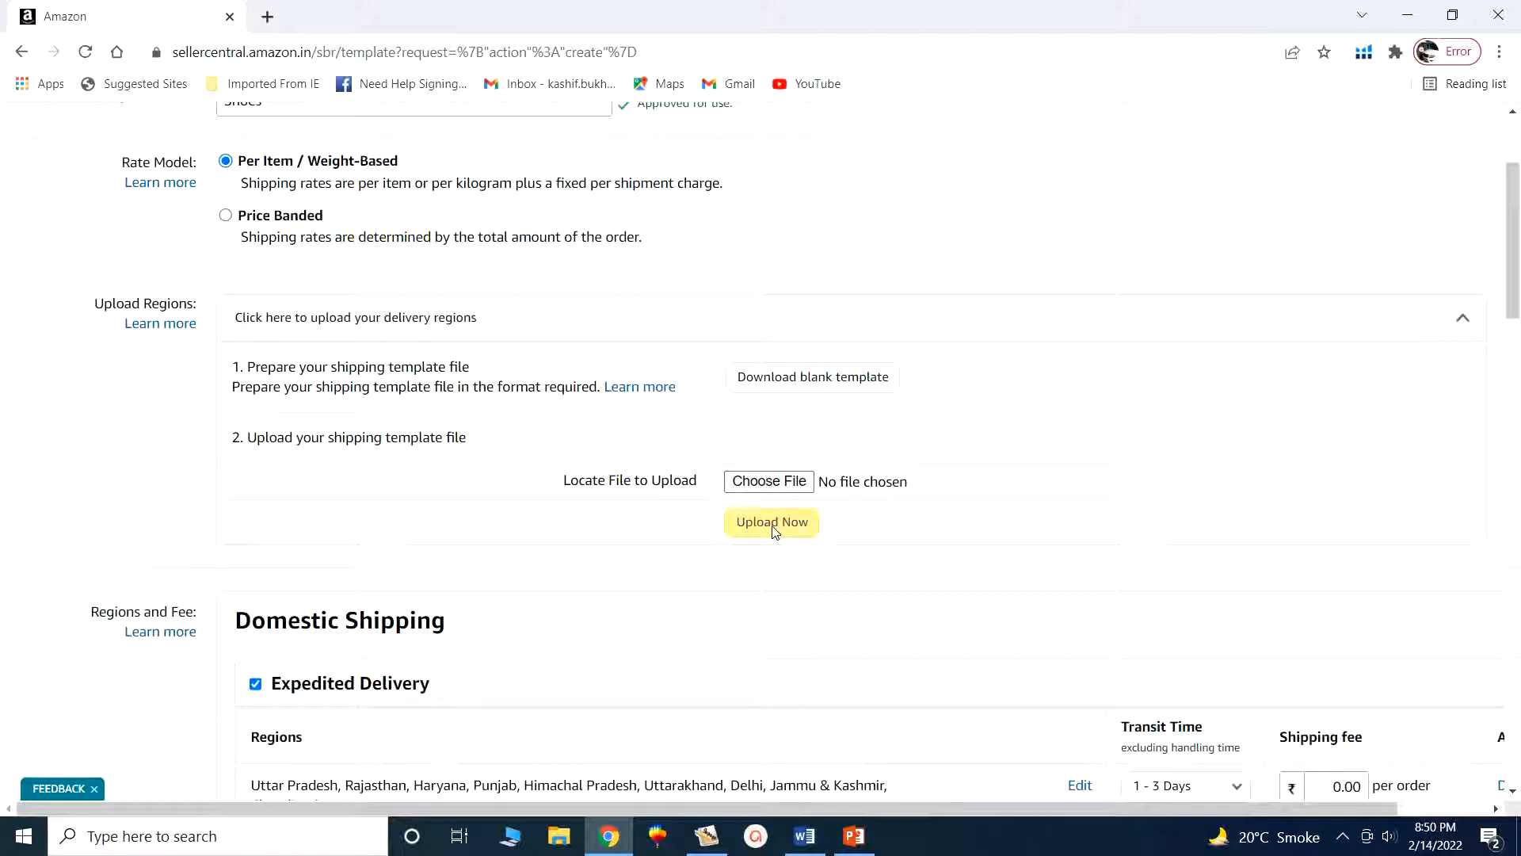
Step: Examine the Expedited Delivery region groups with their transit times, shipping fees and available actions under Domestic Shipping
{"action": "scroll", "coordinate": [695, 523], "scroll_direction": "down", "scroll_amount": 3}
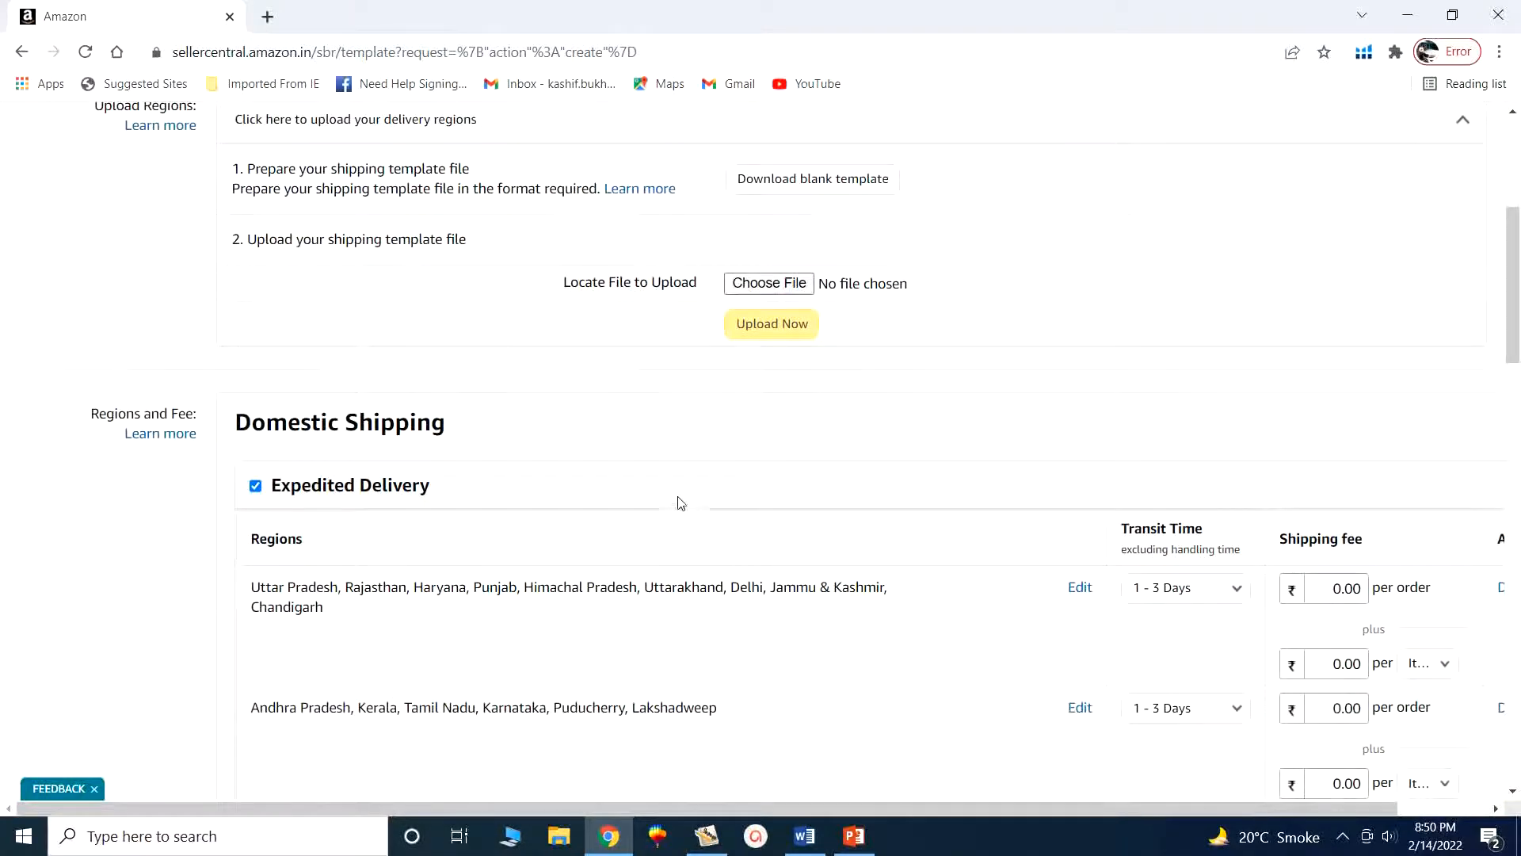
{"action": "scroll", "coordinate": [681, 507], "scroll_direction": "down", "scroll_amount": 1}
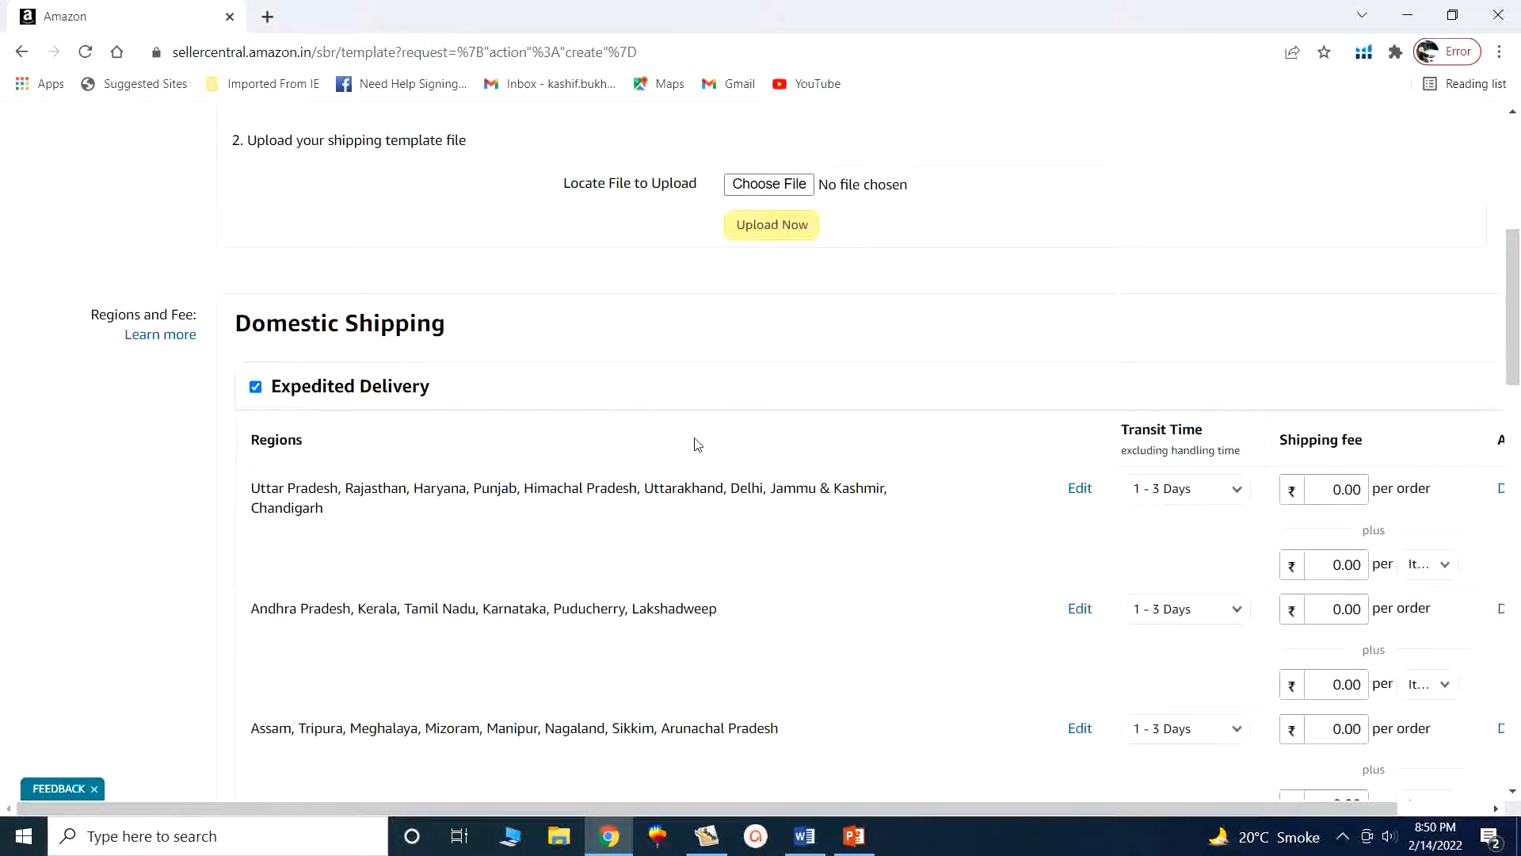
{"action": "scroll", "coordinate": [614, 435], "scroll_direction": "down", "scroll_amount": 1}
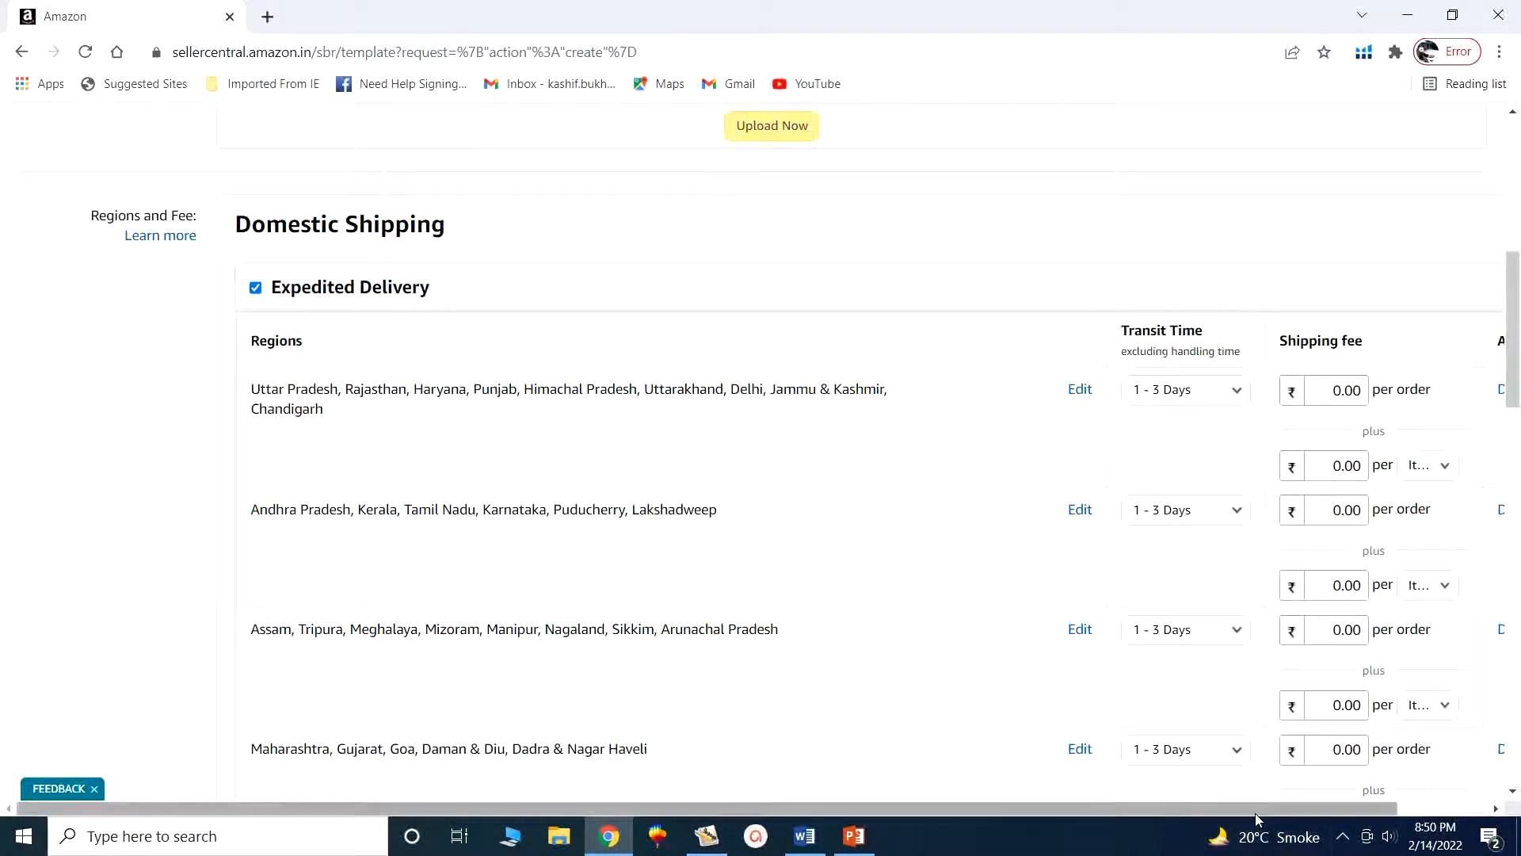
{"action": "left_click_drag", "start_coordinate": [1348, 808], "coordinate": [1447, 808]}
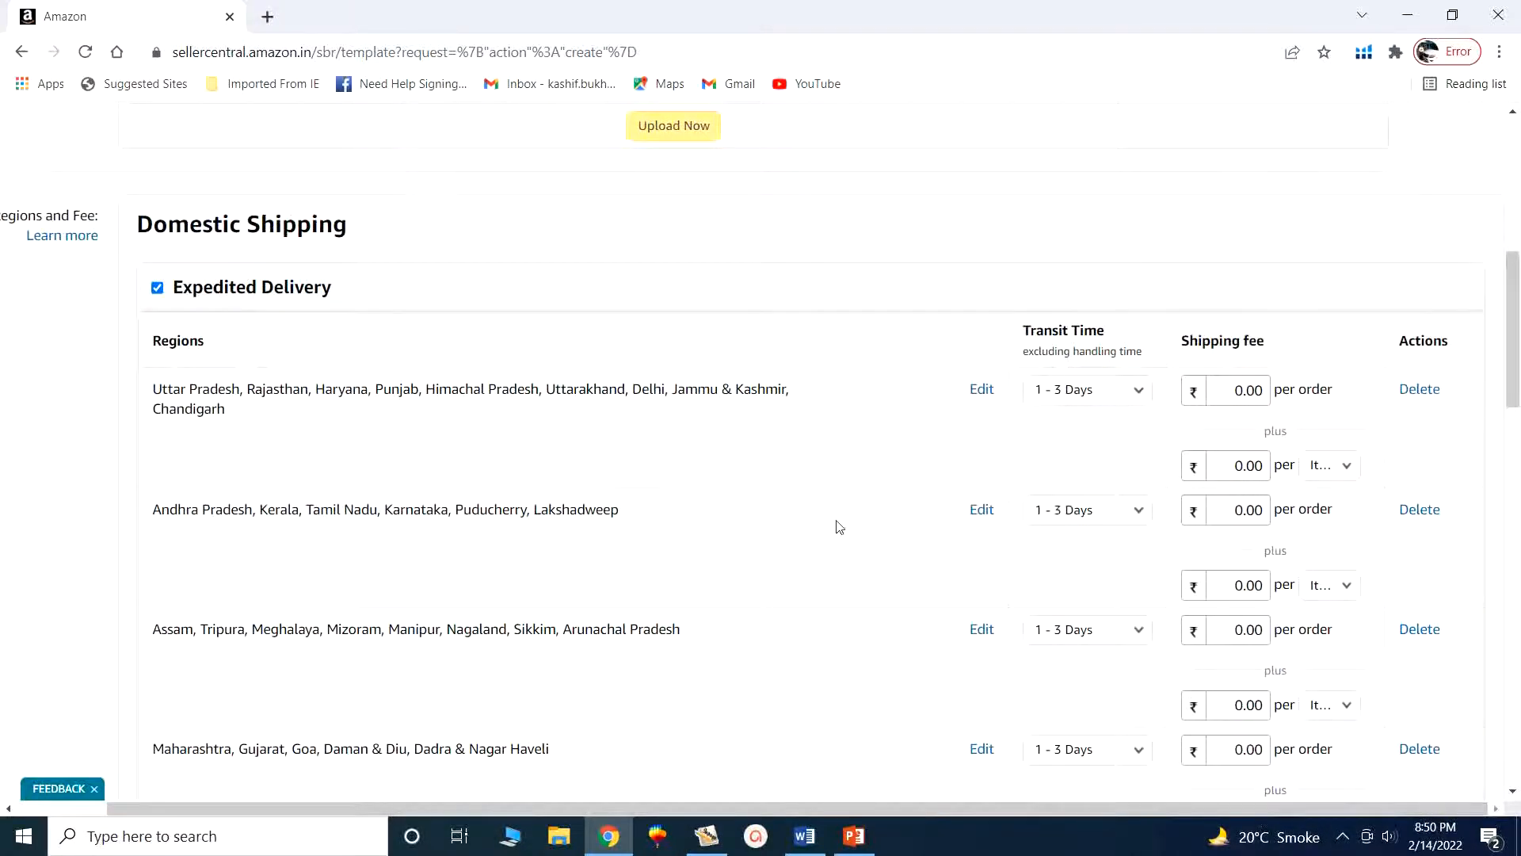
{"action": "scroll", "coordinate": [679, 428], "scroll_direction": "down", "scroll_amount": 5}
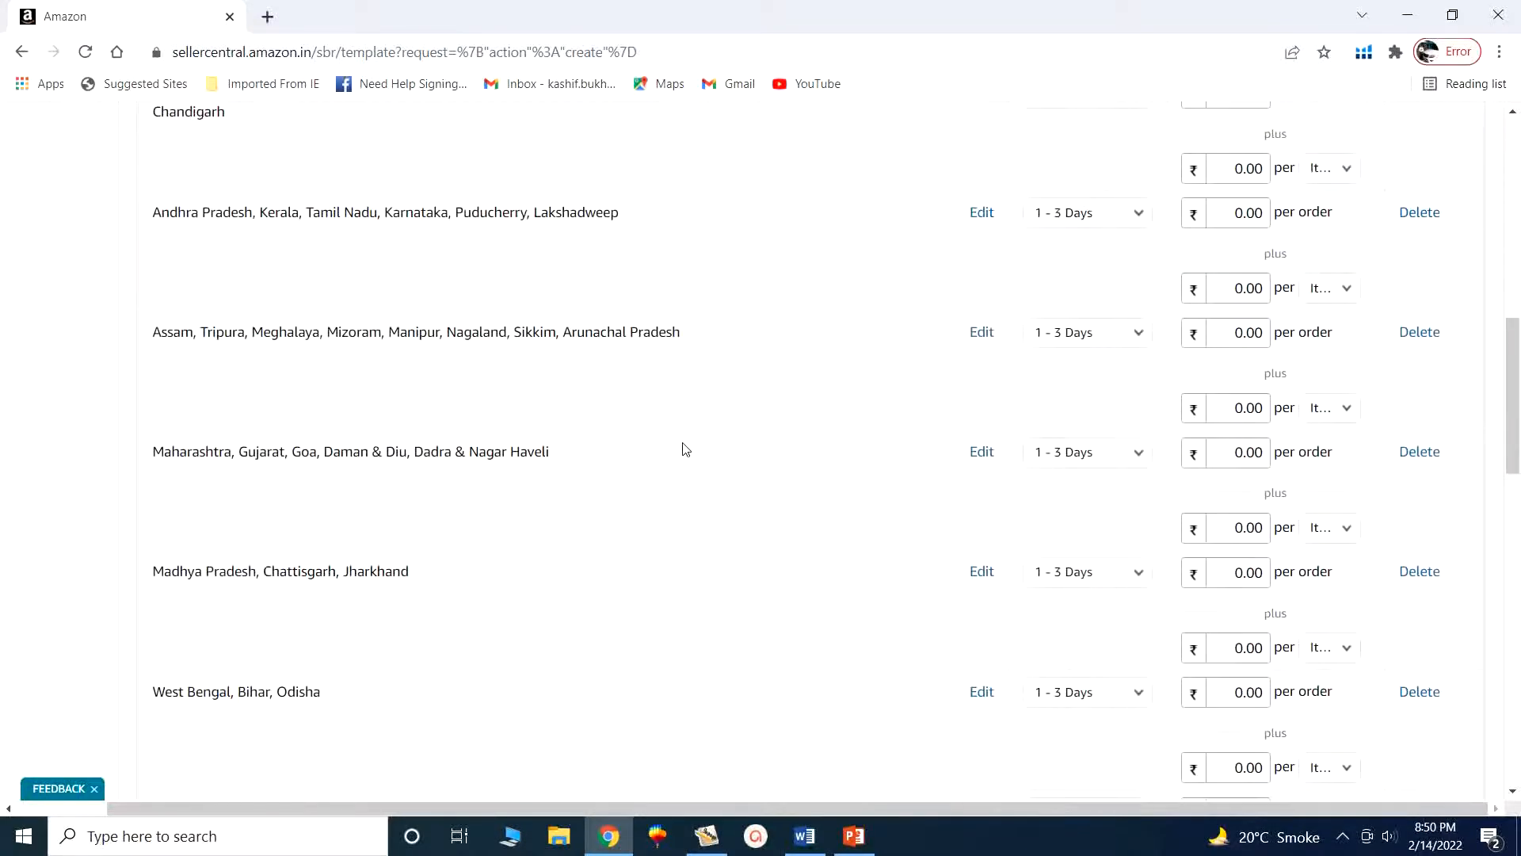
{"action": "scroll", "coordinate": [793, 555], "scroll_direction": "up", "scroll_amount": 4}
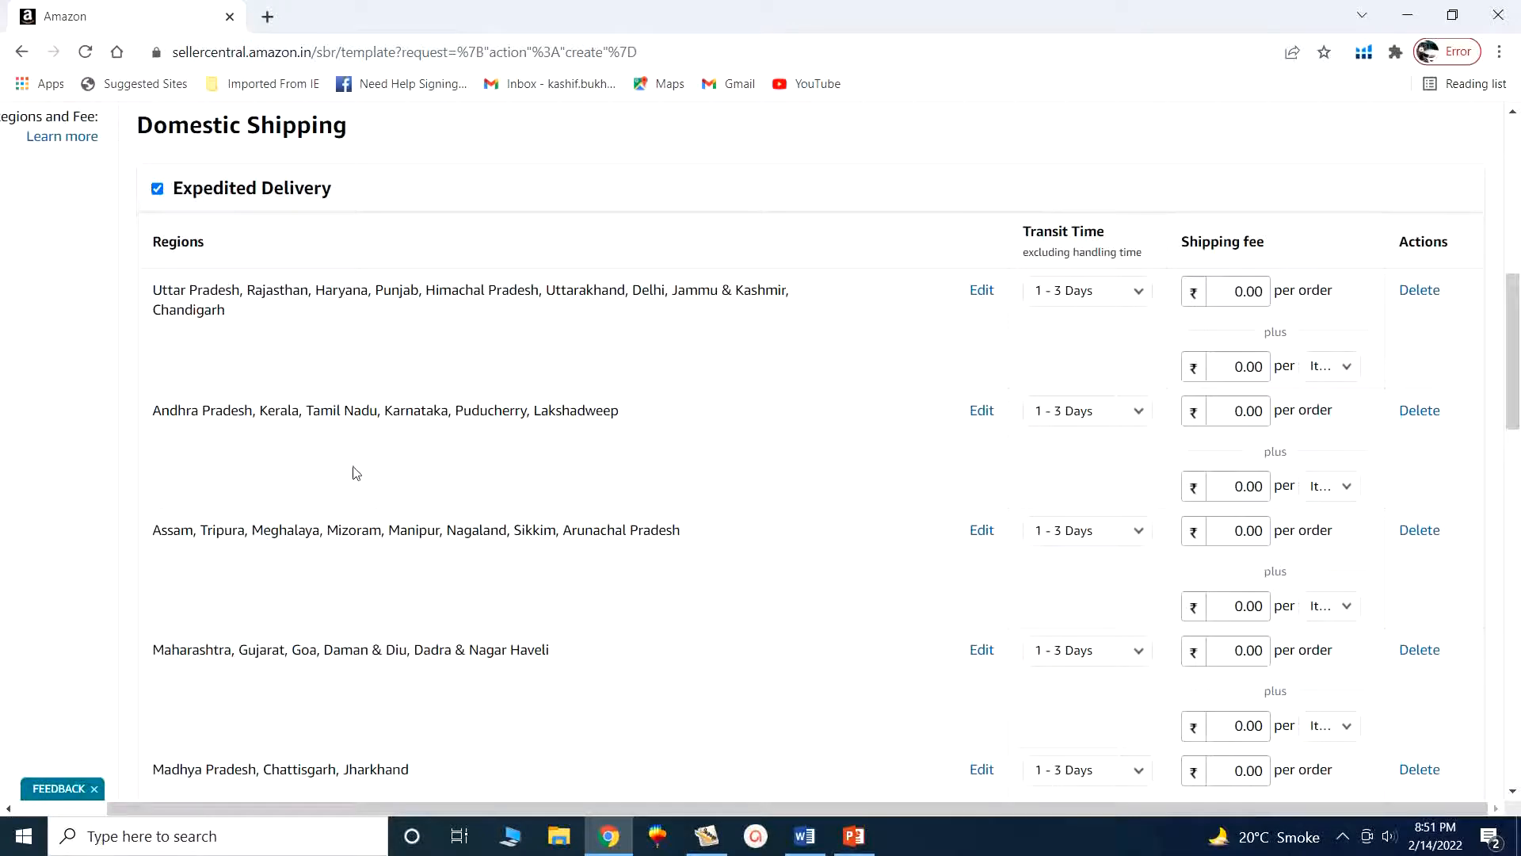
{"action": "scroll", "coordinate": [353, 472], "scroll_direction": "down", "scroll_amount": 2}
{"action": "scroll", "coordinate": [370, 491], "scroll_direction": "down", "scroll_amount": 1}
{"action": "scroll", "coordinate": [435, 530], "scroll_direction": "up", "scroll_amount": 4}
{"action": "left_click", "coordinate": [982, 291]}
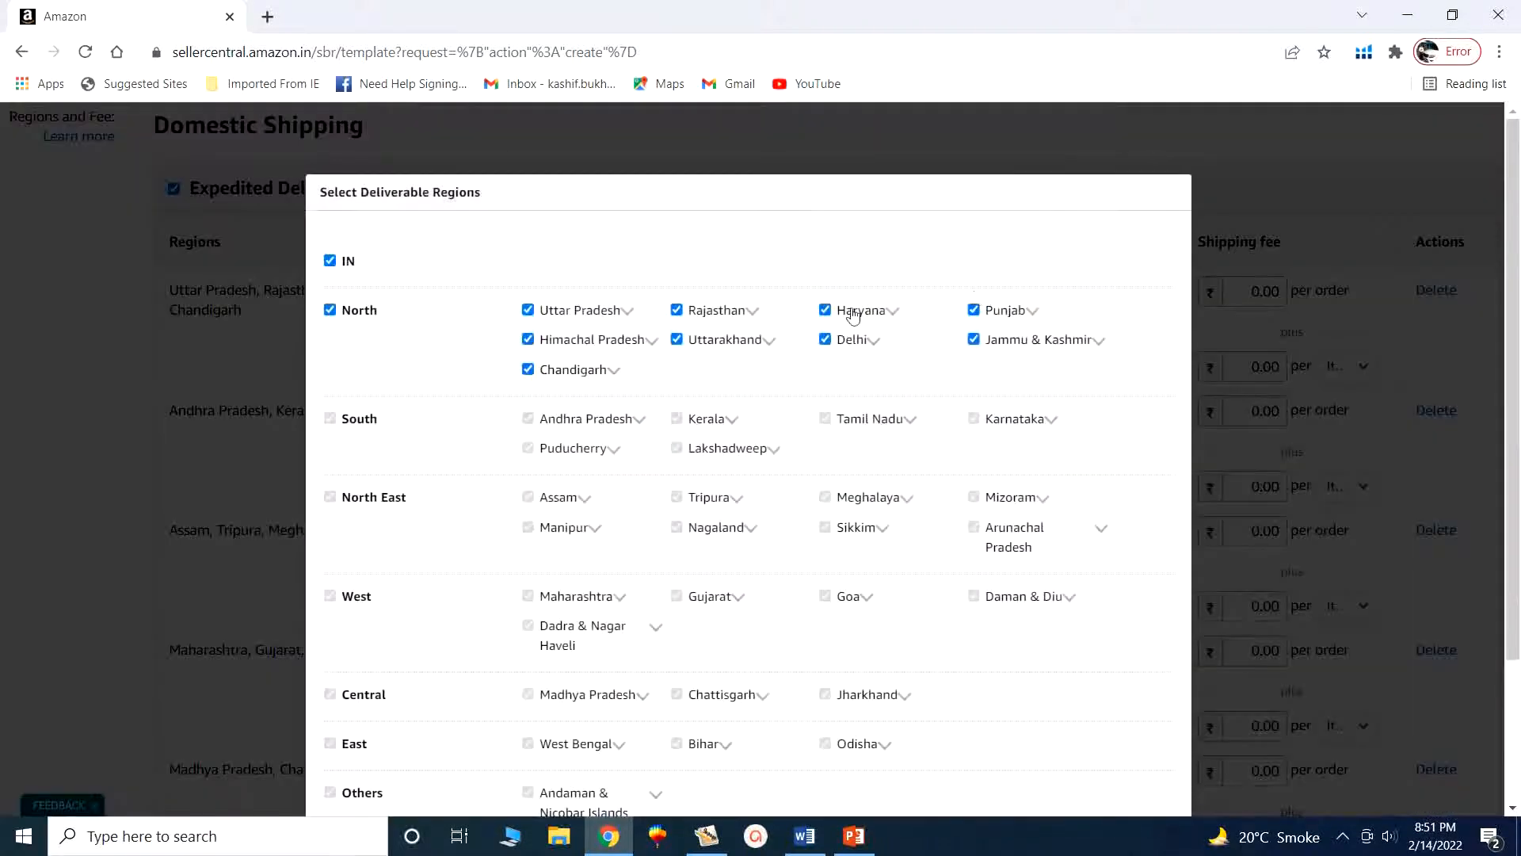
{"action": "left_click", "coordinate": [676, 340]}
{"action": "left_click", "coordinate": [677, 310]}
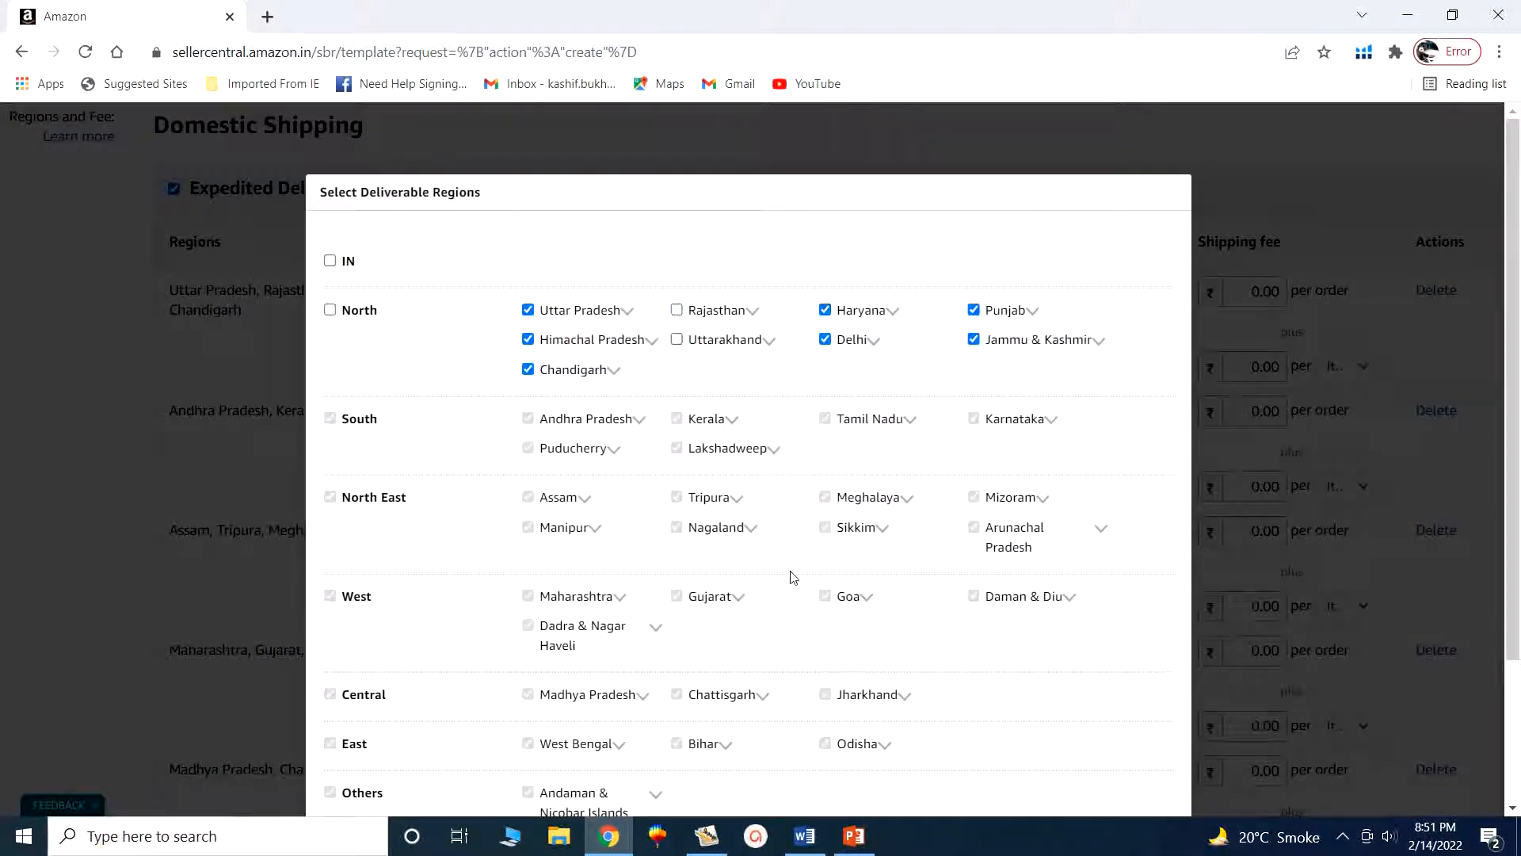
{"action": "scroll", "coordinate": [796, 582], "scroll_direction": "down", "scroll_amount": 3}
{"action": "left_click", "coordinate": [1089, 711]}
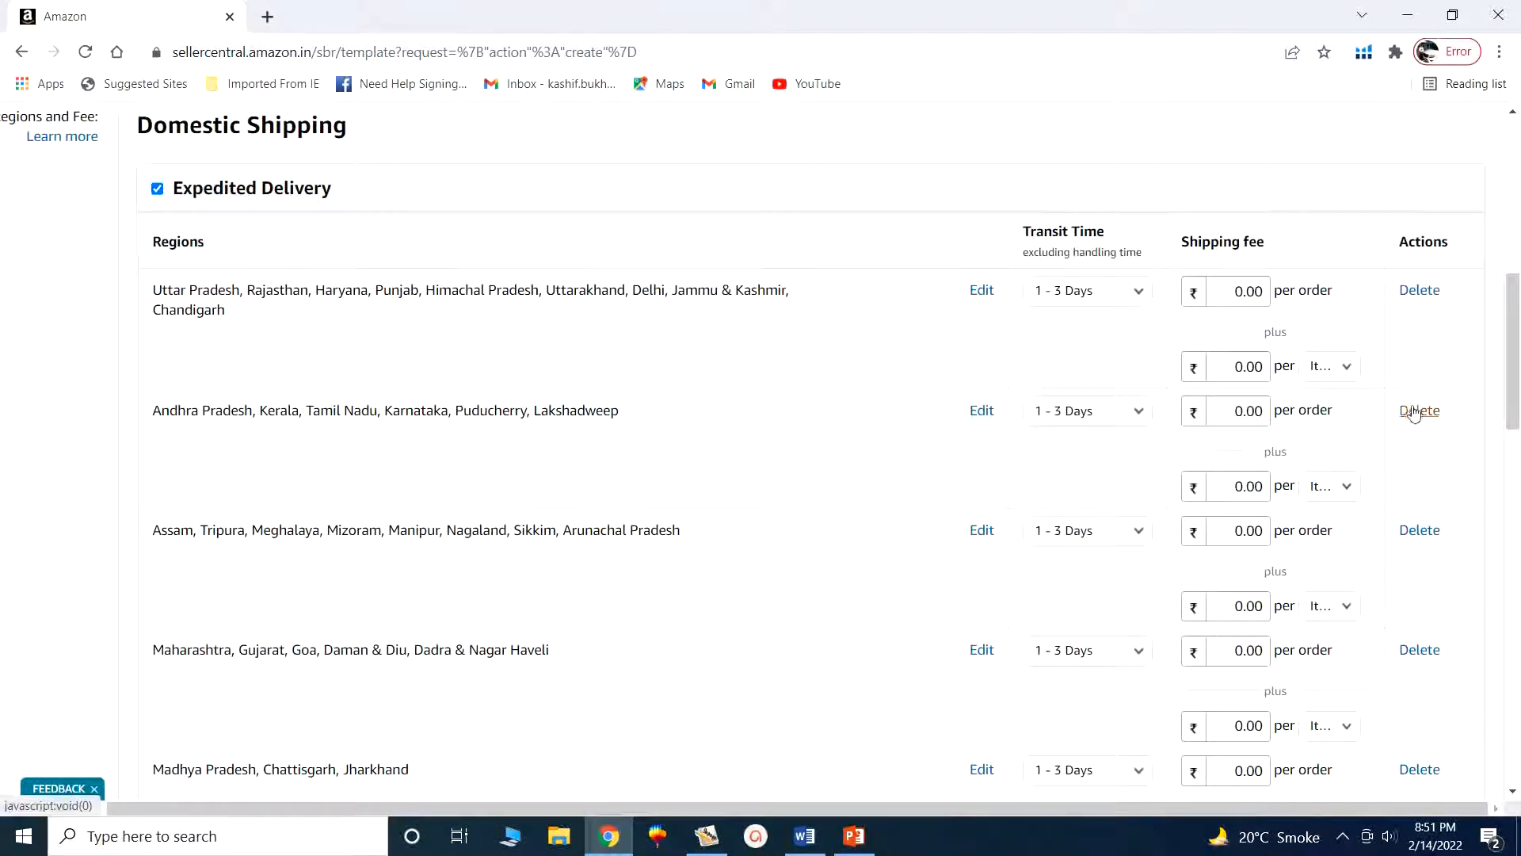
Step: Delete the region group starting with Uttar Pradesh from Expedited Delivery and confirm the removal
{"action": "left_click", "coordinate": [1408, 292]}
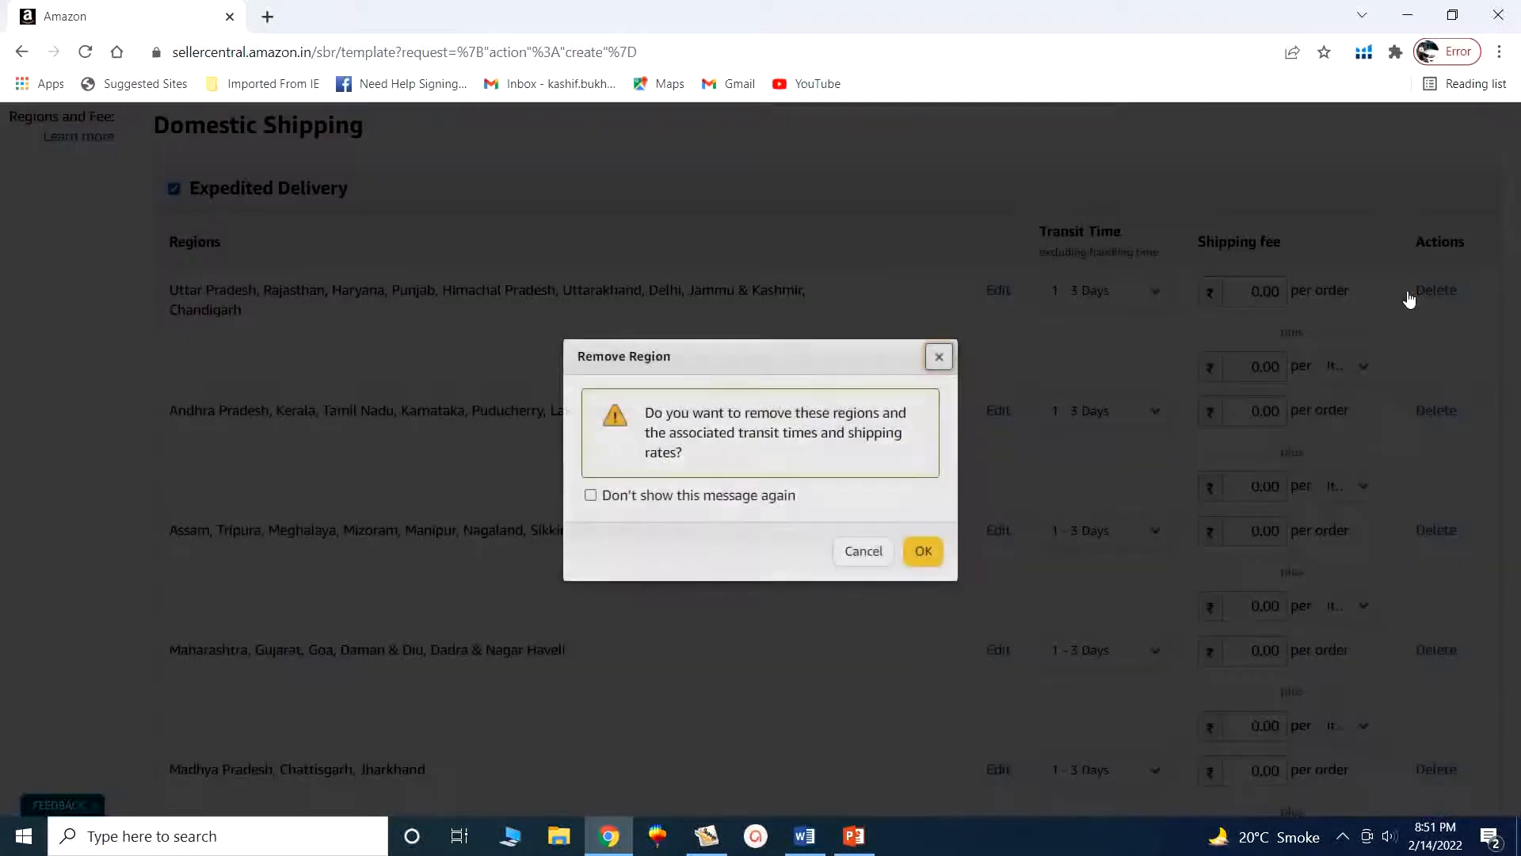
{"action": "left_click", "coordinate": [919, 555]}
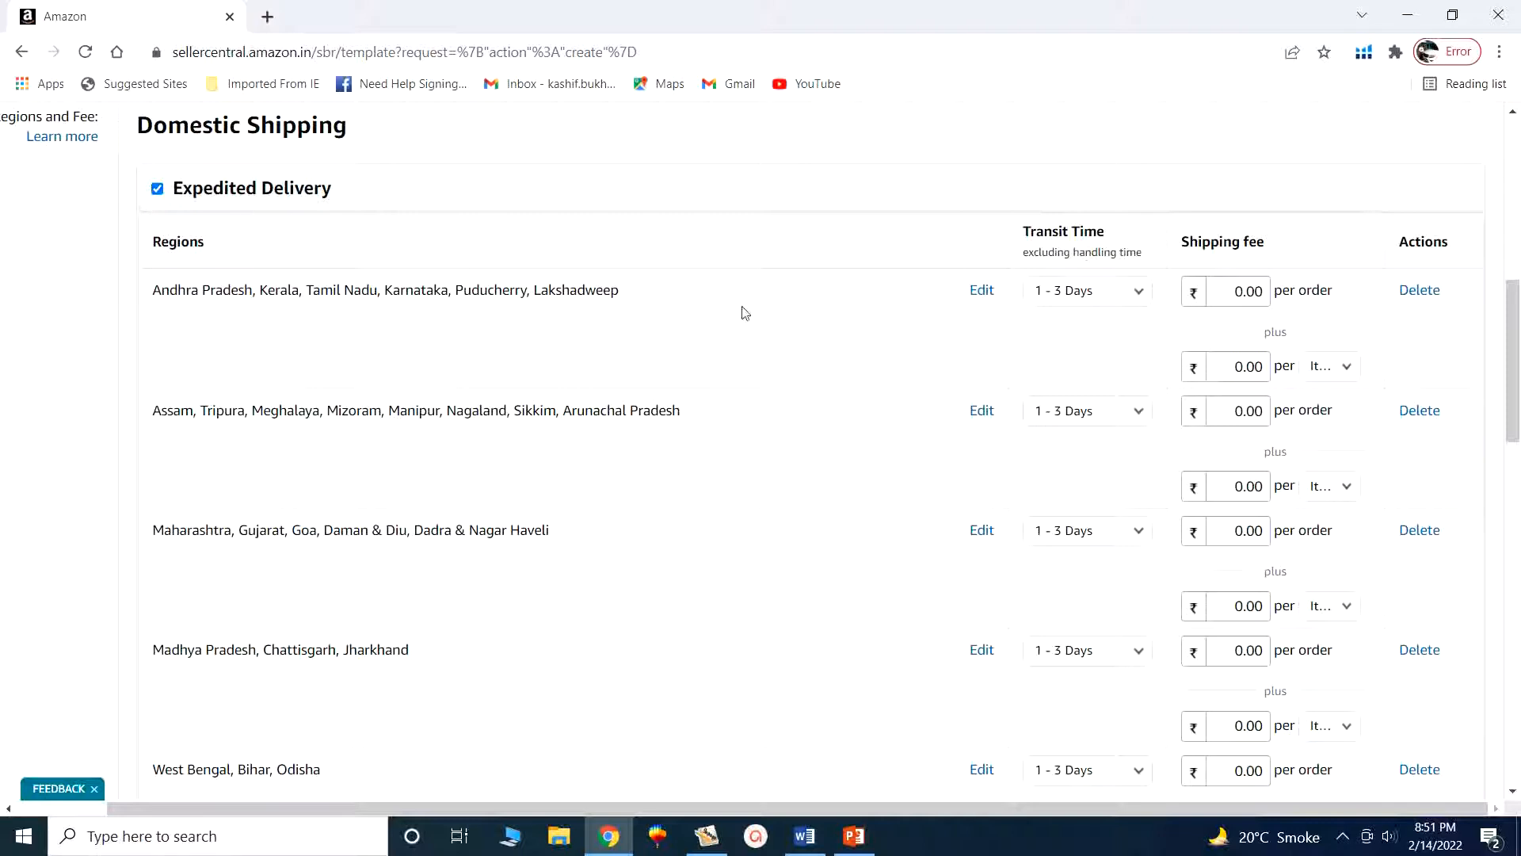
Step: Examine the transit time choices, per-order fee and per-item or per-weight fee options for the Andhra Pradesh group in Expedited Delivery
{"action": "left_click", "coordinate": [1130, 295]}
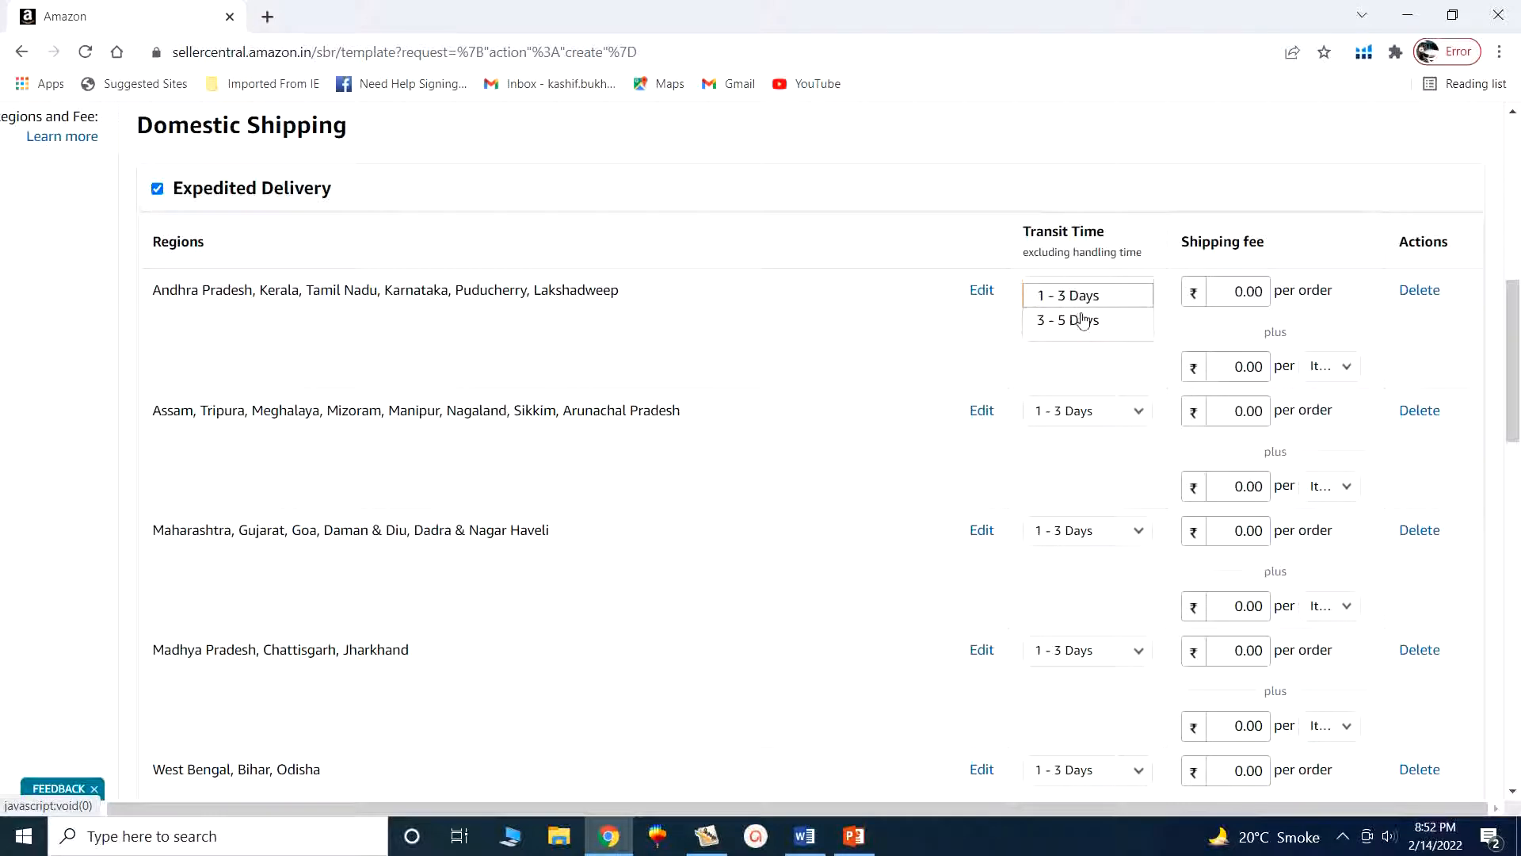
{"action": "left_click", "coordinate": [1100, 367]}
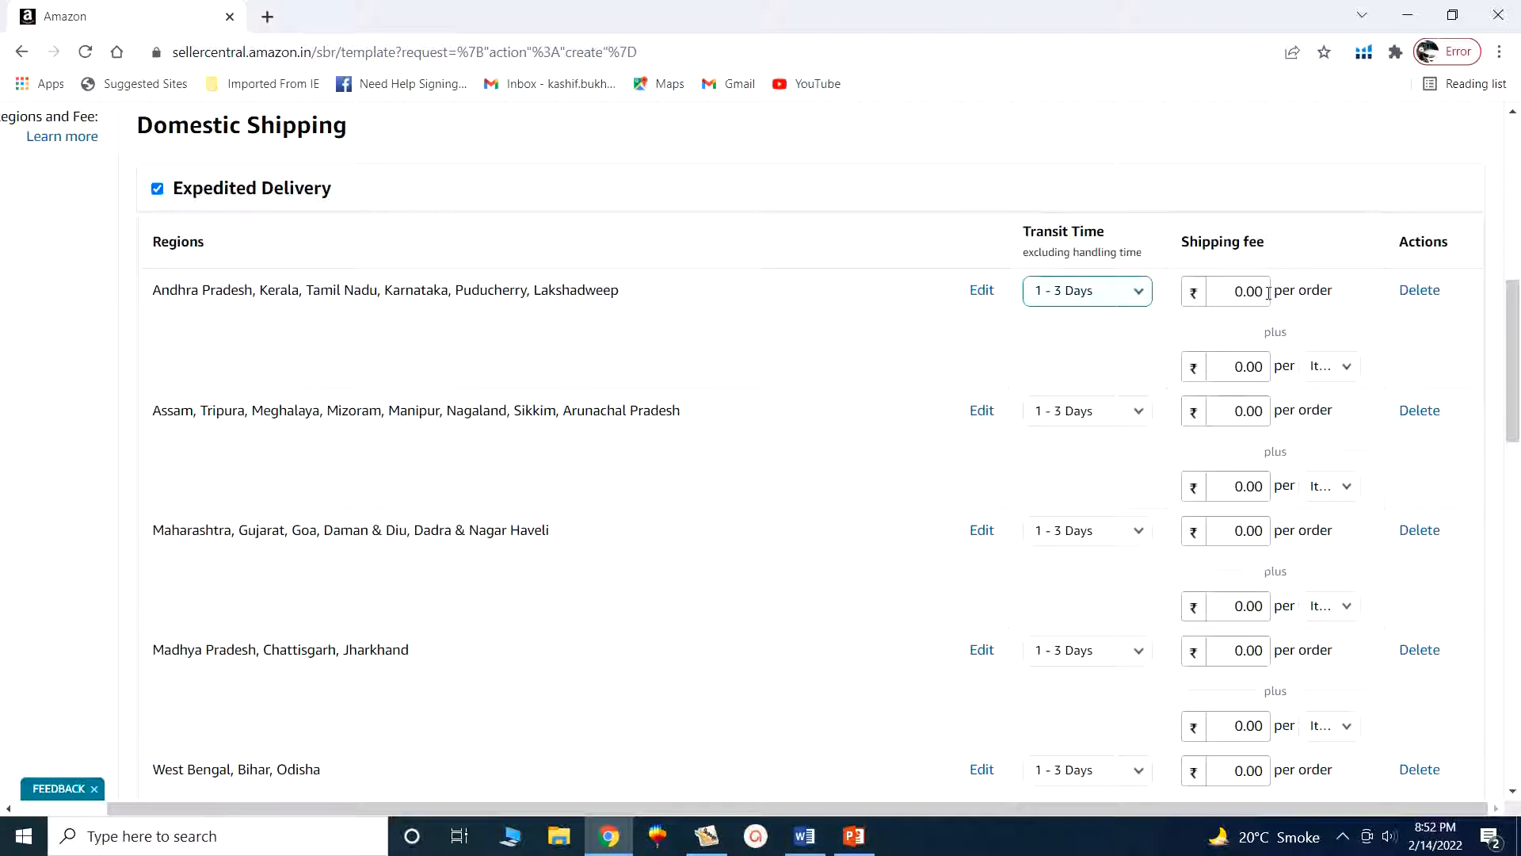
{"action": "left_click_drag", "start_coordinate": [1267, 292], "coordinate": [1233, 294]}
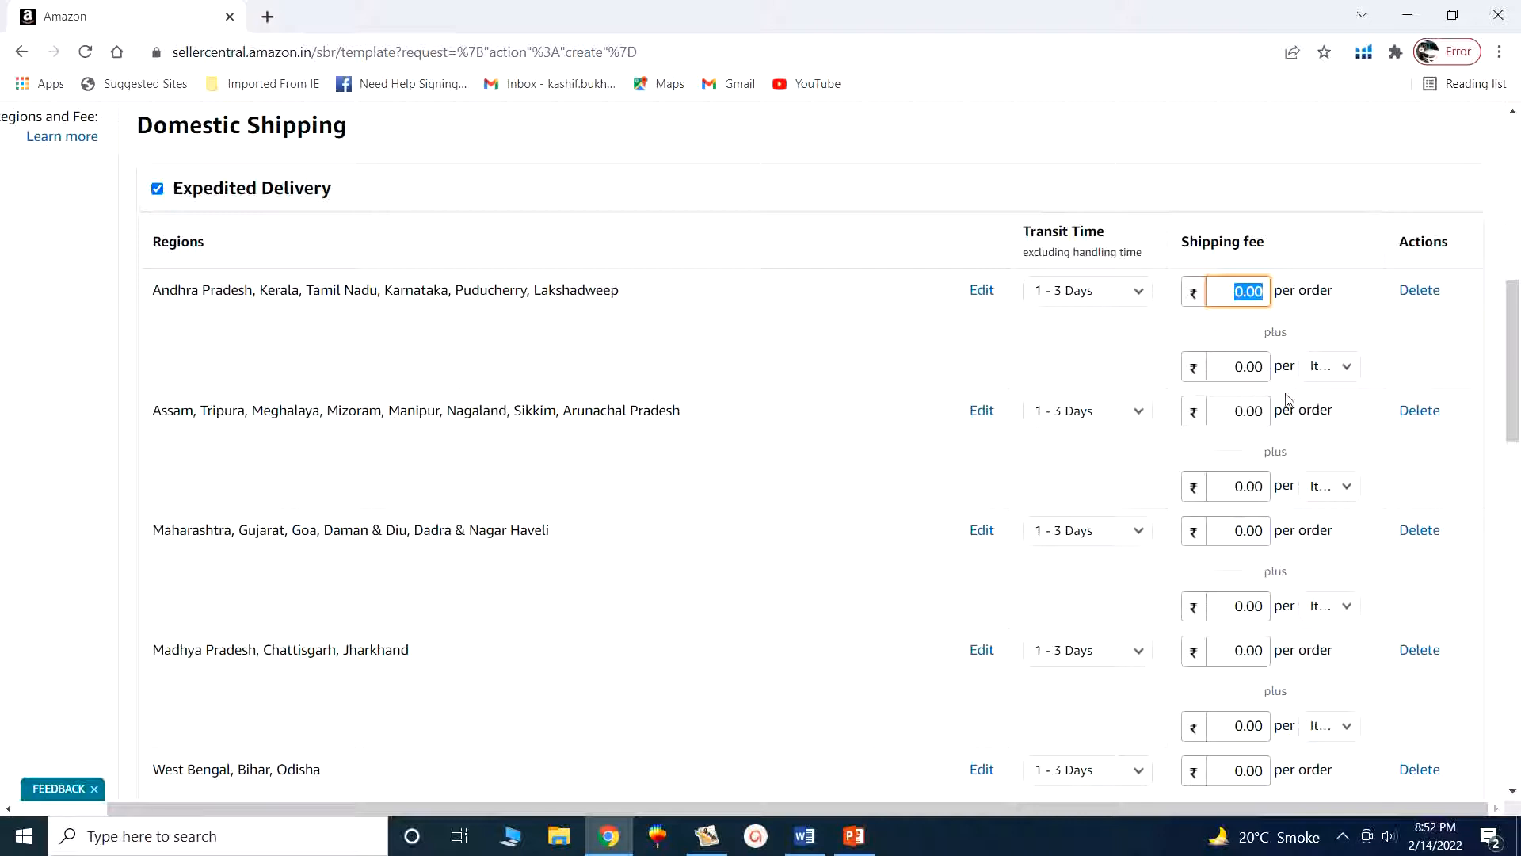
{"action": "left_click", "coordinate": [1345, 369]}
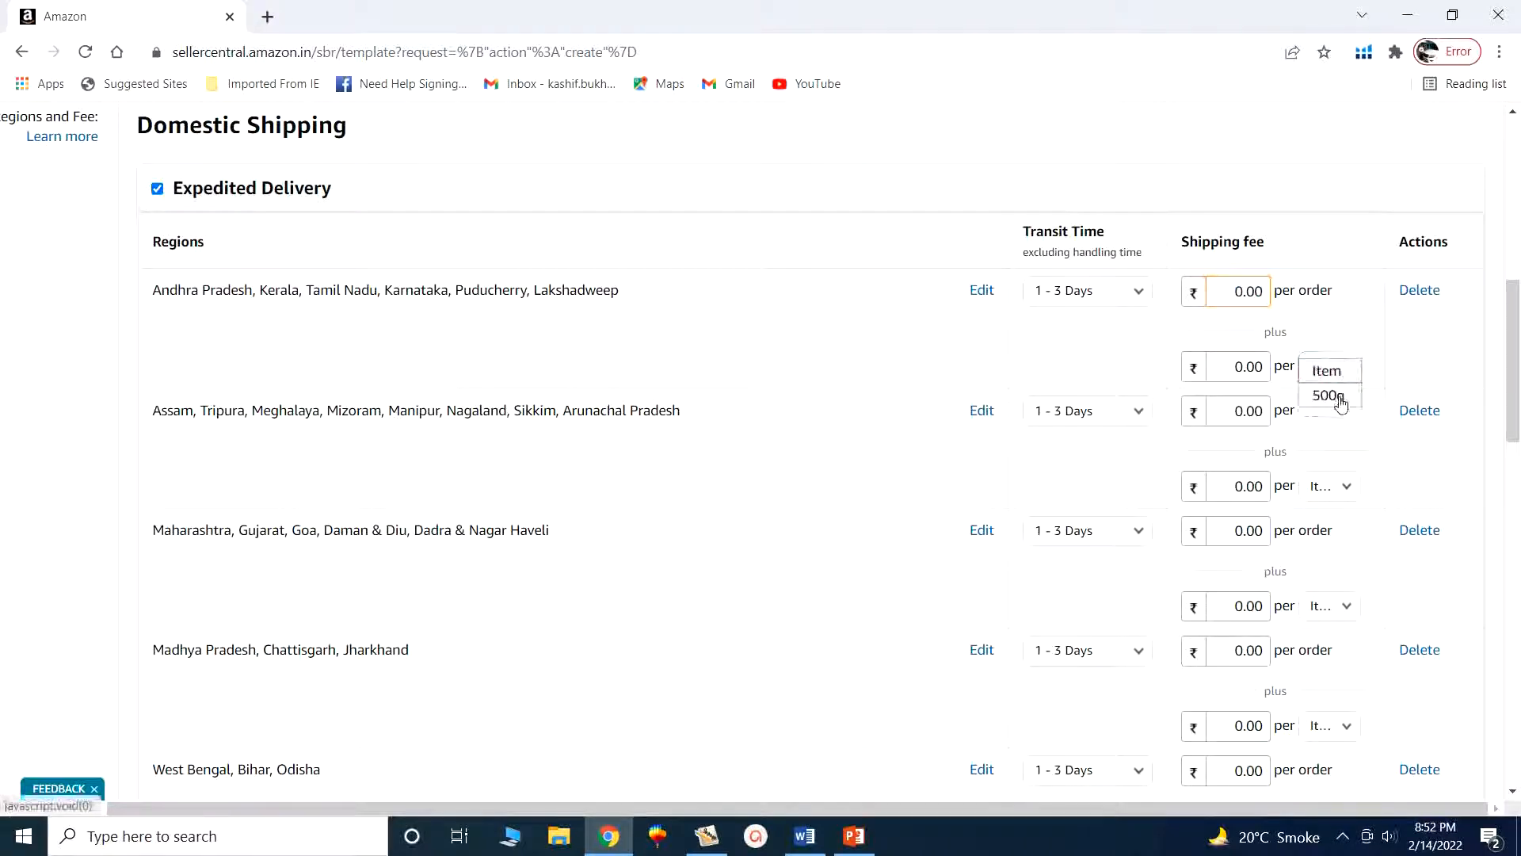
{"action": "left_click", "coordinate": [1327, 372]}
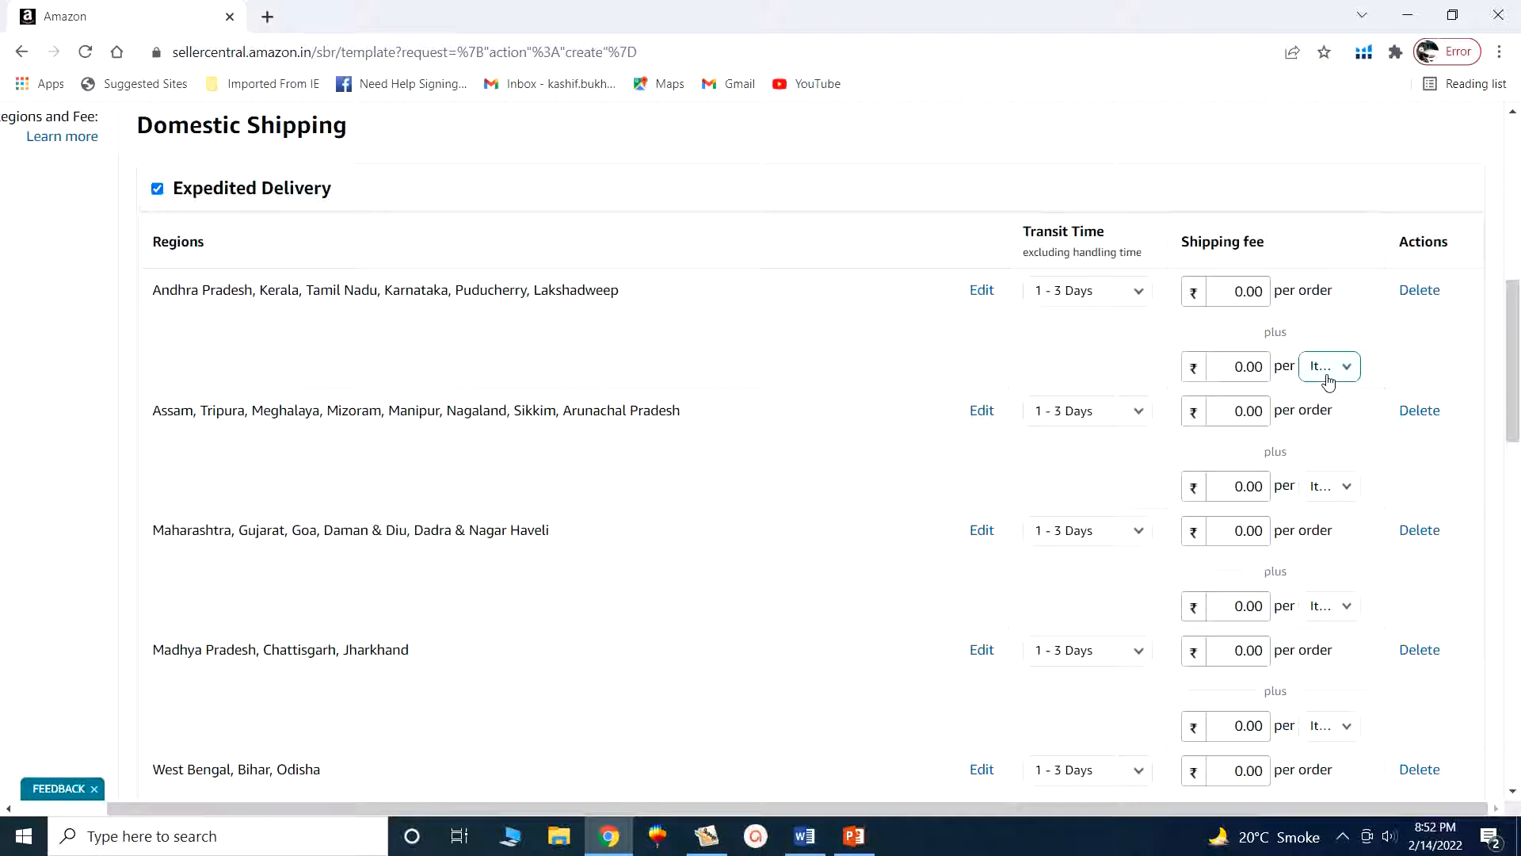
{"action": "double_click", "coordinate": [1257, 366]}
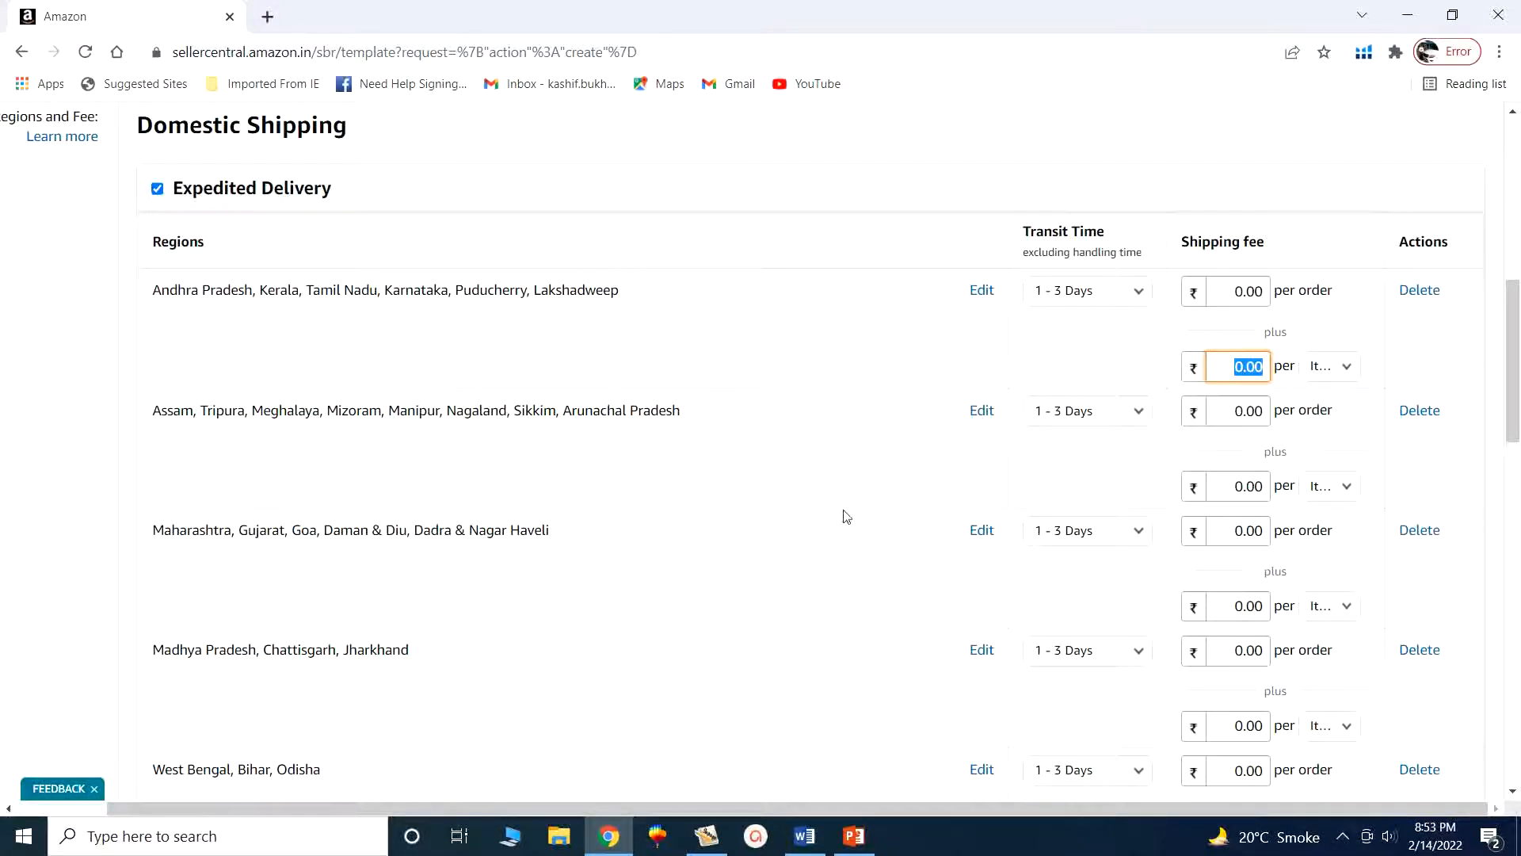
{"action": "scroll", "coordinate": [356, 400], "scroll_direction": "down", "scroll_amount": 2}
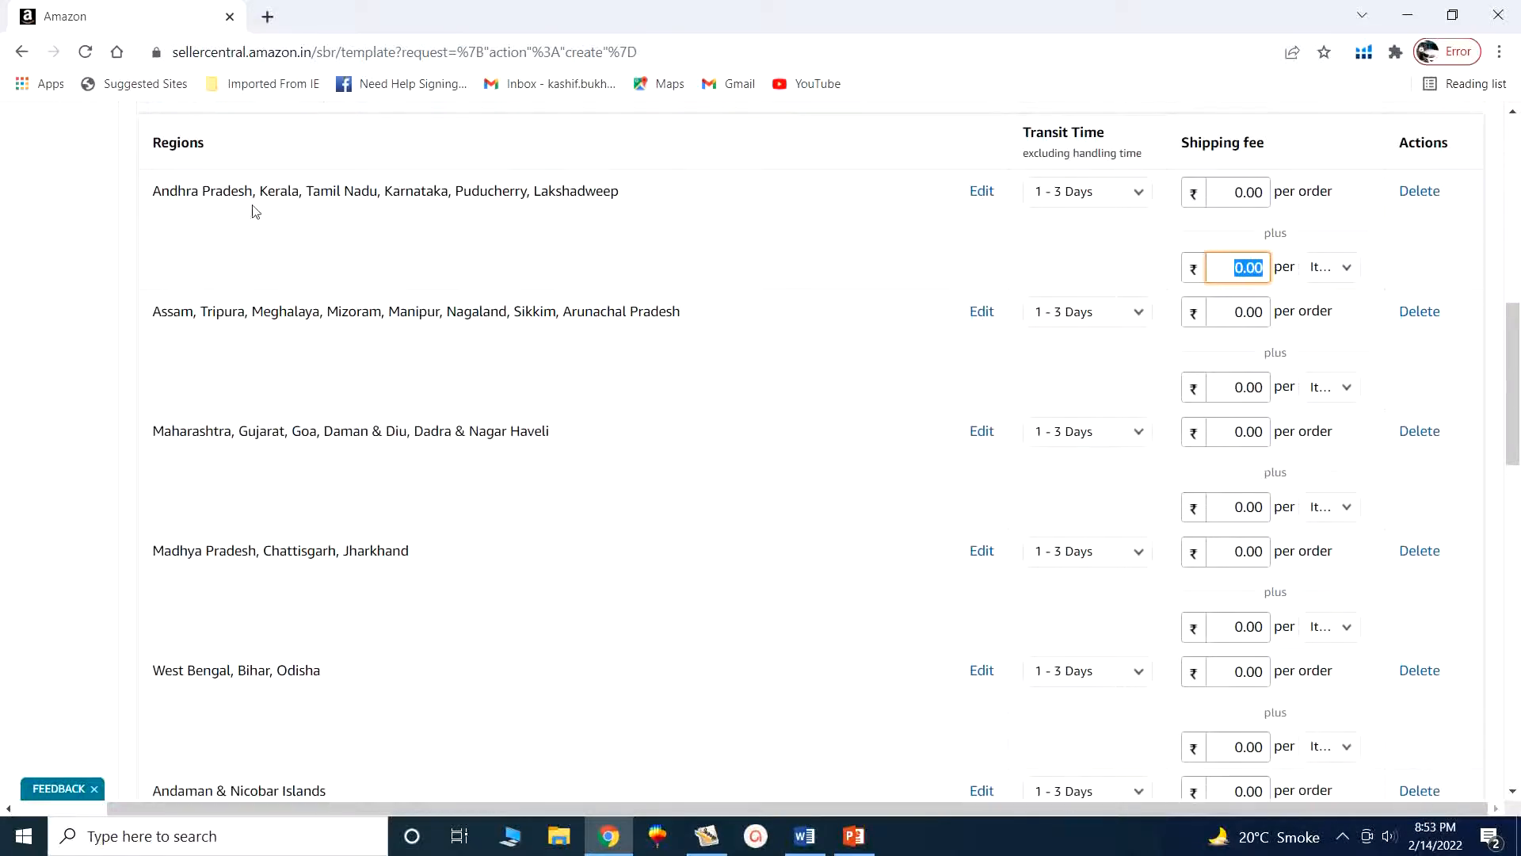
{"action": "scroll", "coordinate": [507, 348], "scroll_direction": "down", "scroll_amount": 5}
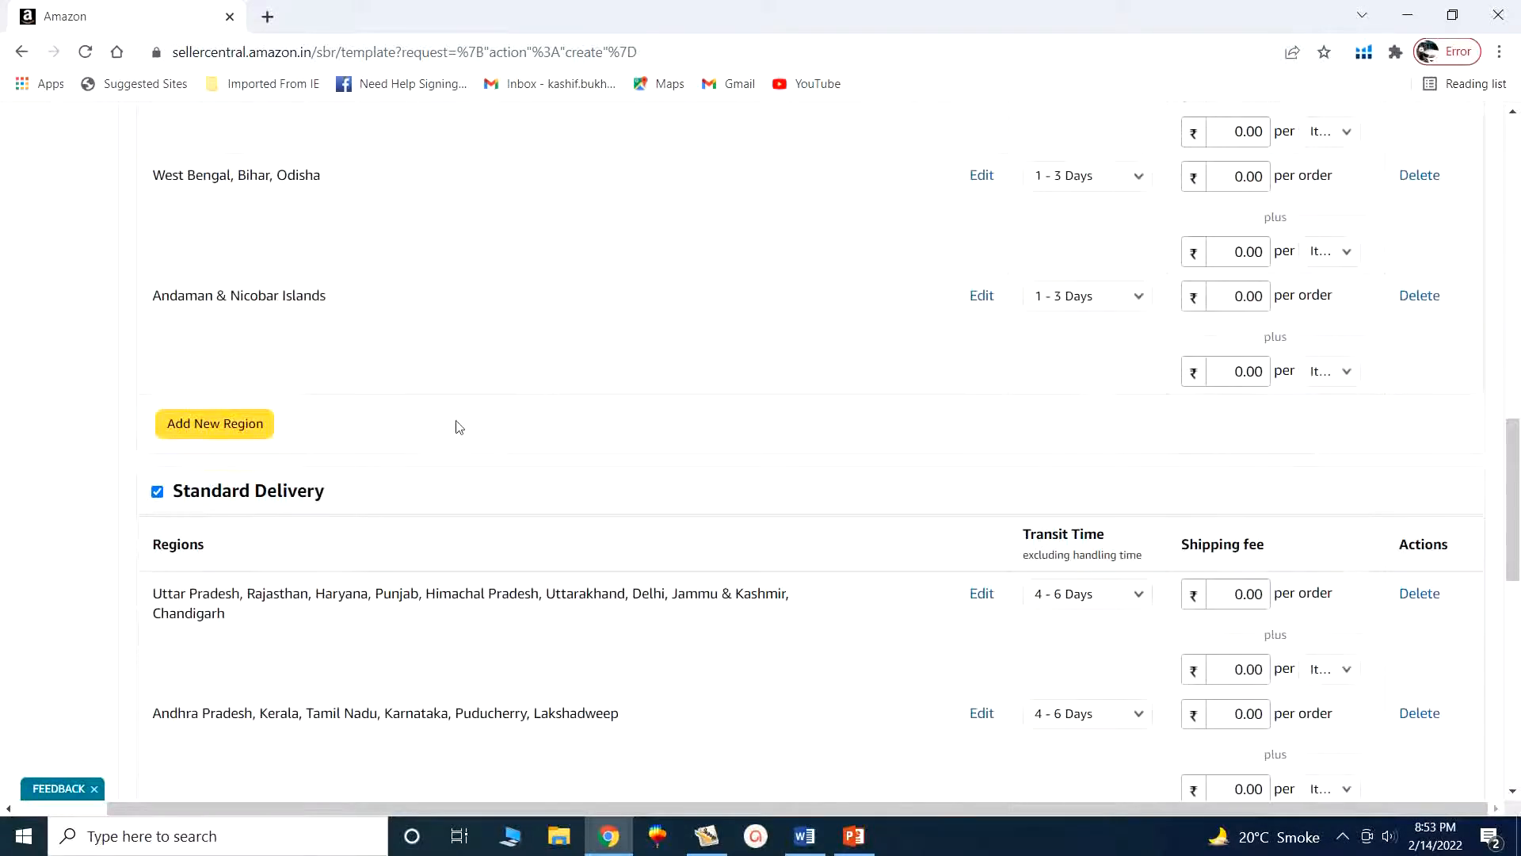
{"action": "left_click", "coordinate": [211, 436]}
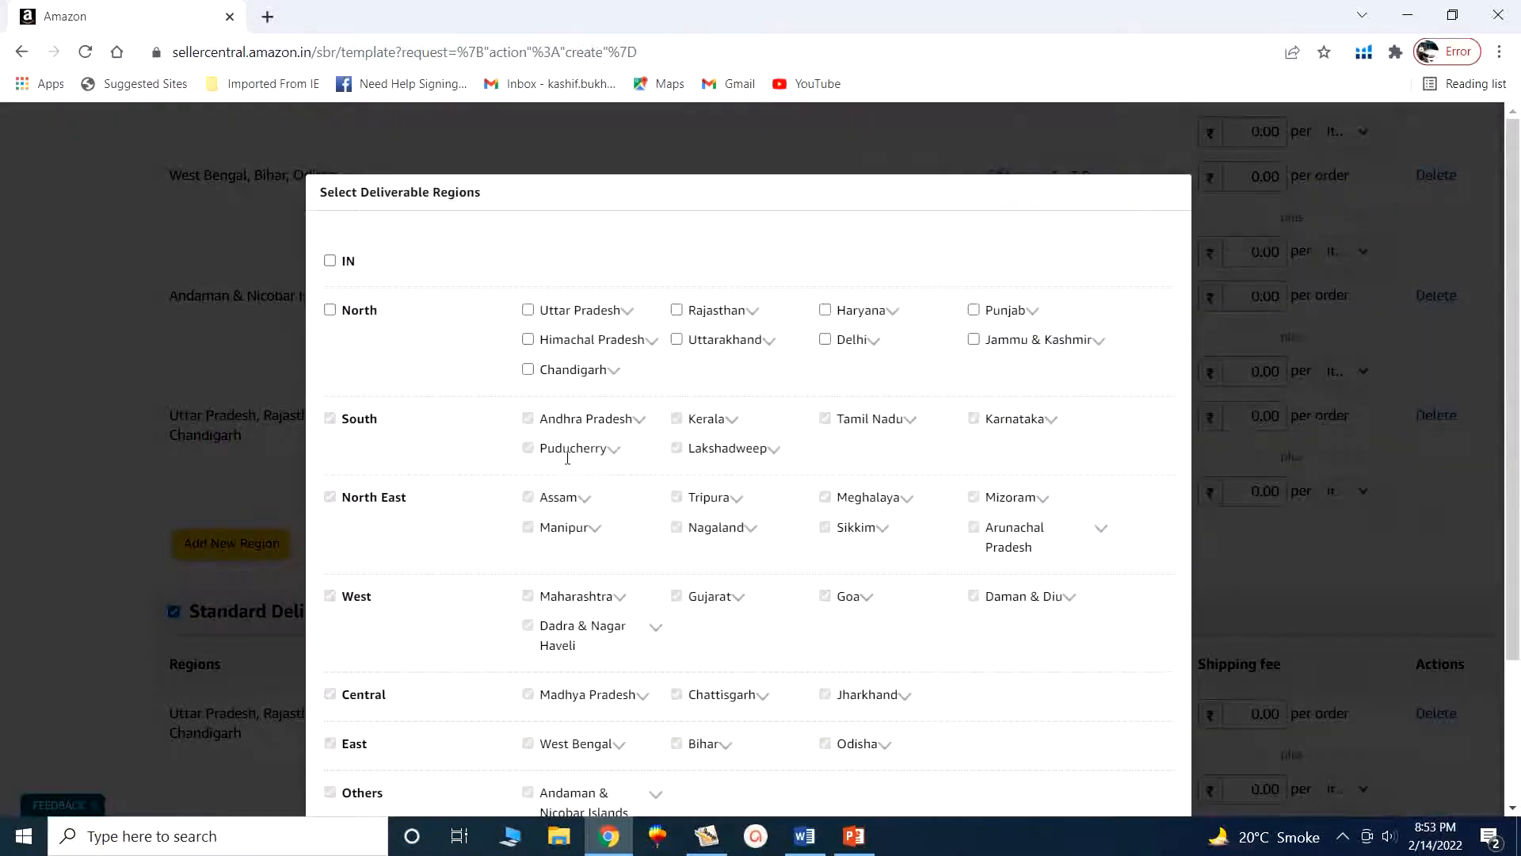
{"action": "scroll", "coordinate": [750, 523], "scroll_direction": "down", "scroll_amount": 2}
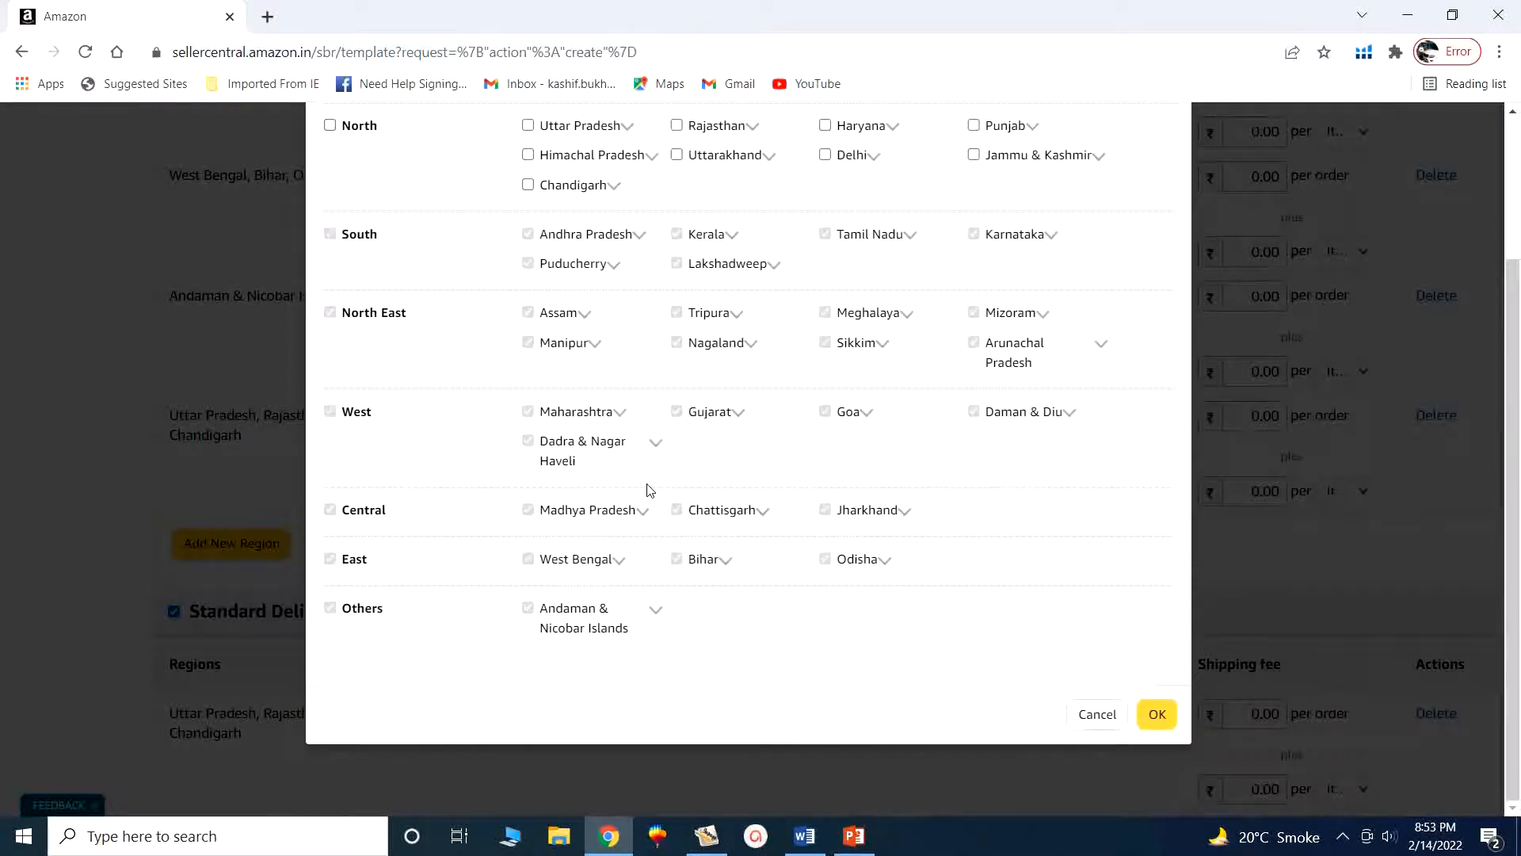
{"action": "left_click", "coordinate": [1096, 714]}
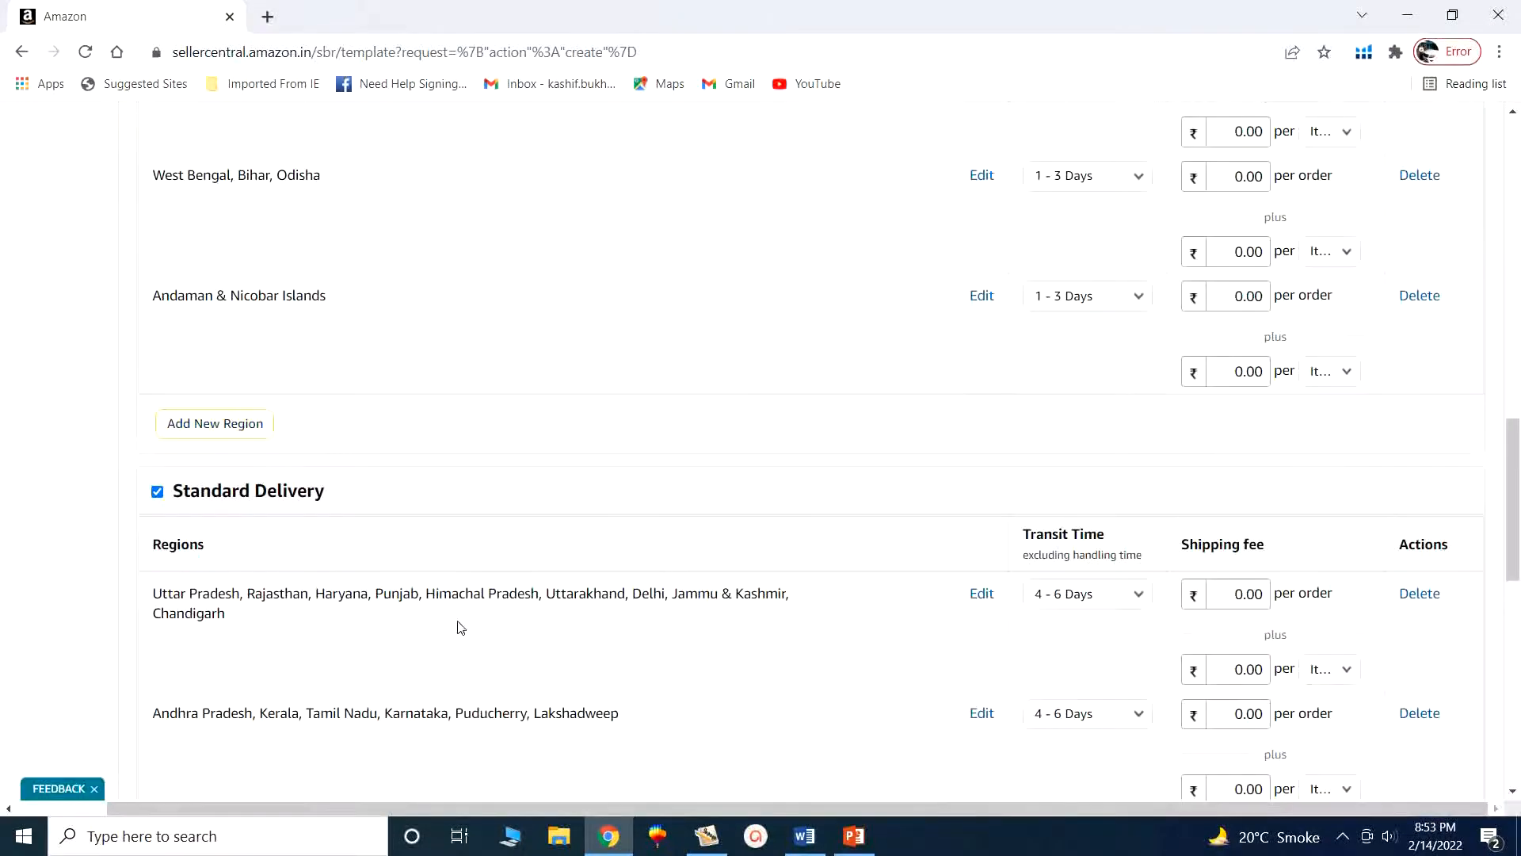
Step: Set the Standard Delivery transit time for the region group starting with Uttar Pradesh to 8 - 10 Days
{"action": "scroll", "coordinate": [458, 506], "scroll_direction": "up", "scroll_amount": 7}
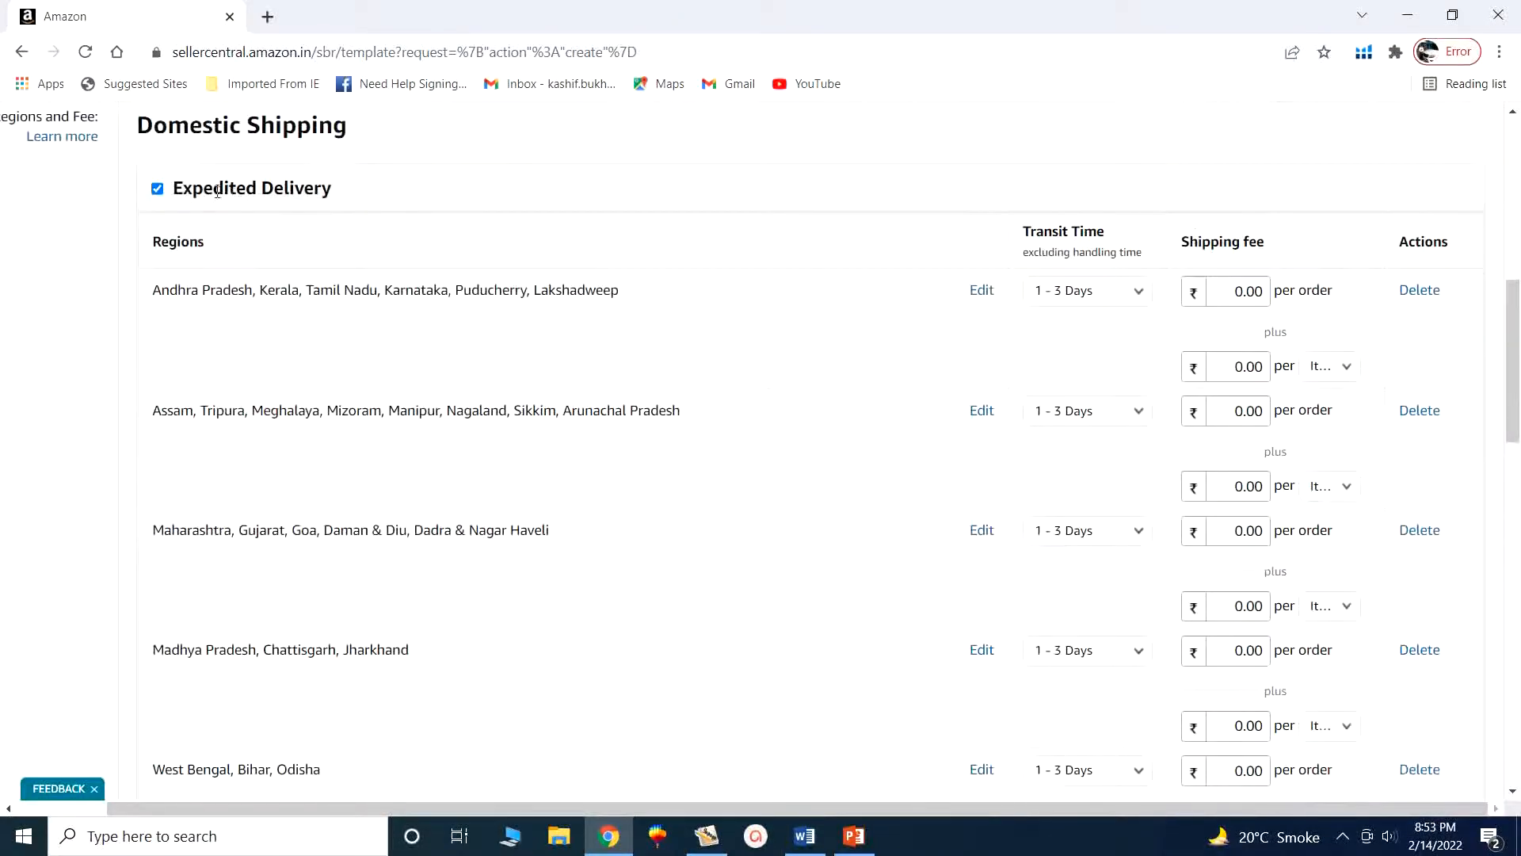
{"action": "scroll", "coordinate": [481, 376], "scroll_direction": "down", "scroll_amount": 7}
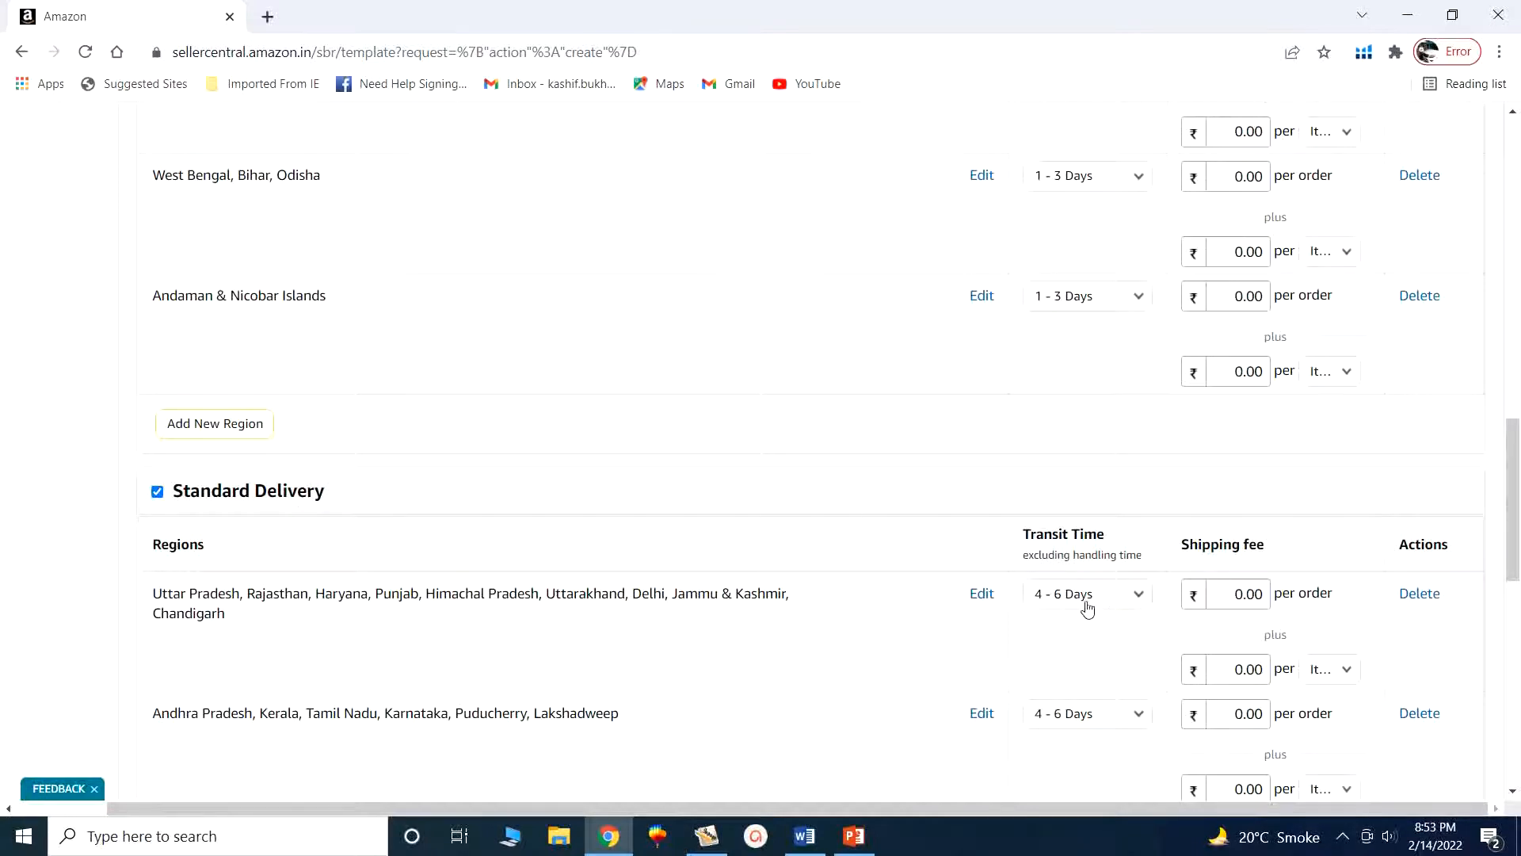
{"action": "scroll", "coordinate": [1141, 596], "scroll_direction": "down", "scroll_amount": 2}
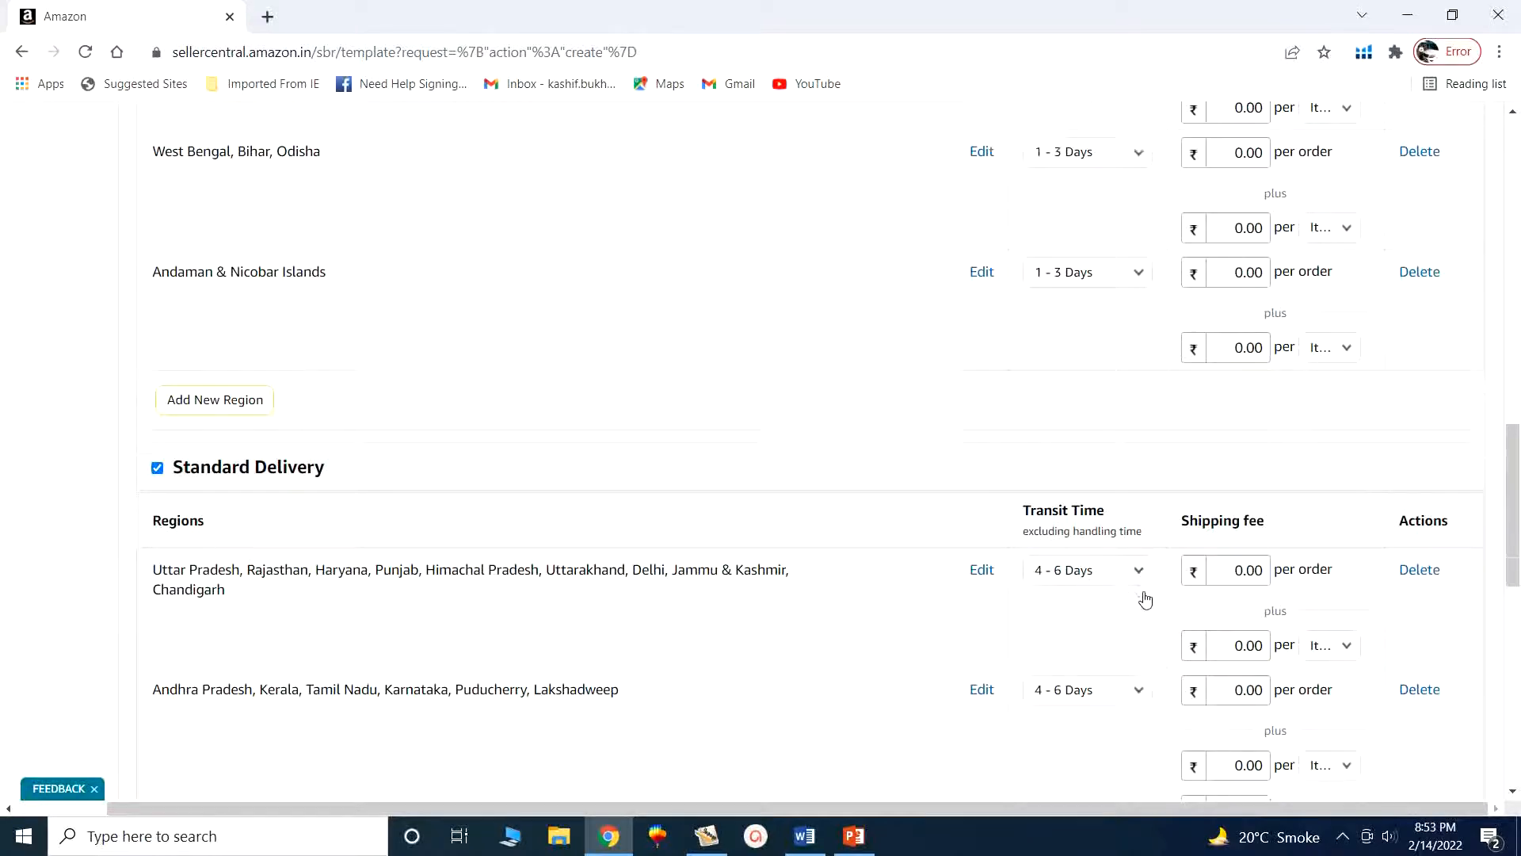
{"action": "left_click", "coordinate": [1132, 406]}
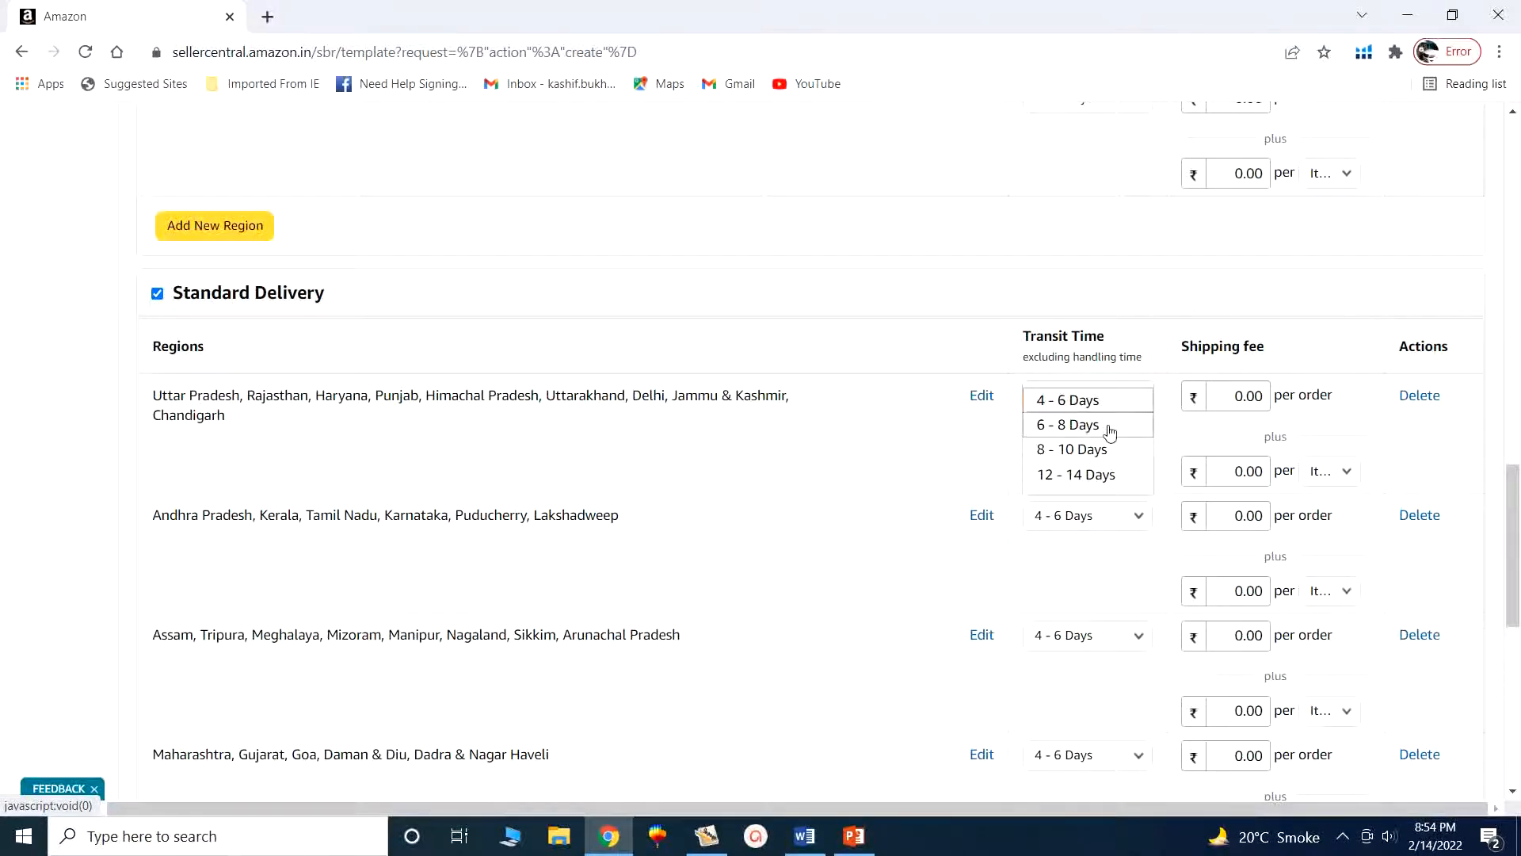
{"action": "left_click", "coordinate": [1072, 448]}
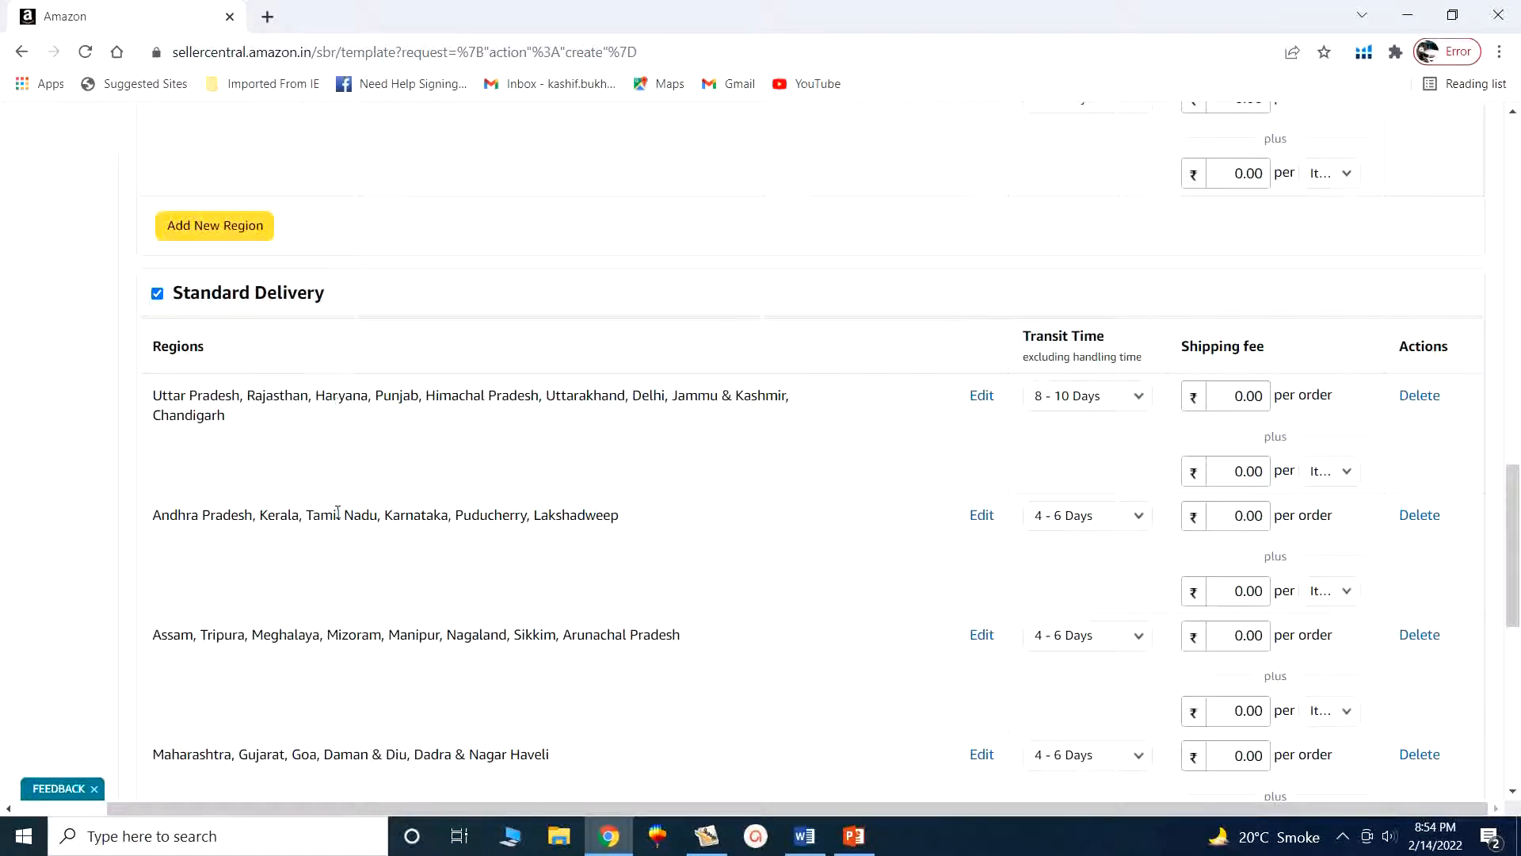
{"action": "scroll", "coordinate": [368, 639], "scroll_direction": "down", "scroll_amount": 1}
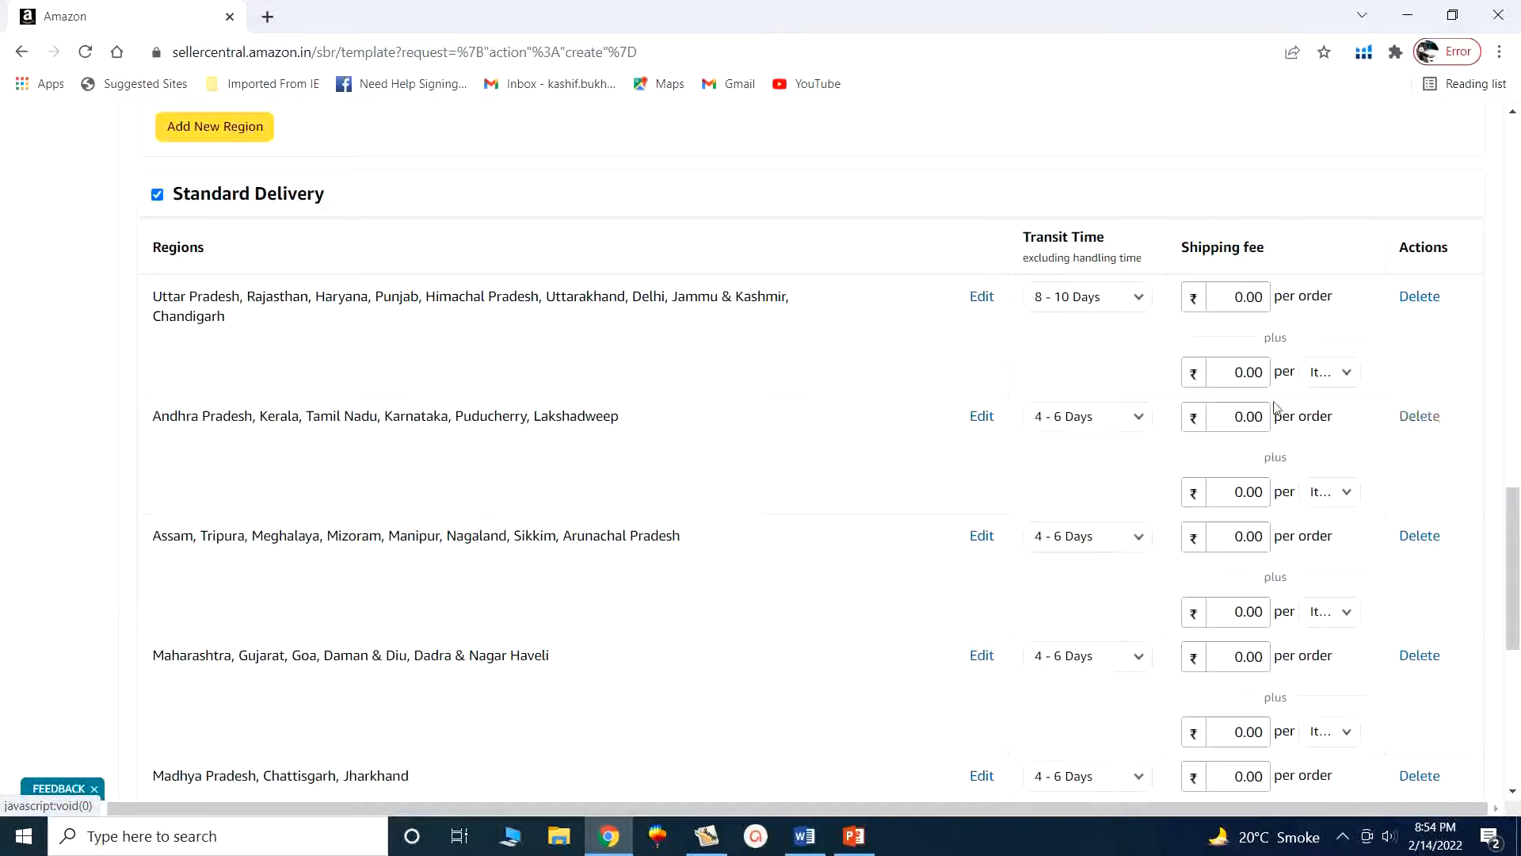
Step: Examine the per-order fee and the per-item or per-500g fee options for the Uttar Pradesh group in Standard Delivery
{"action": "left_click", "coordinate": [1262, 299]}
{"action": "left_click_drag", "start_coordinate": [1262, 299], "coordinate": [1234, 301]}
{"action": "left_click", "coordinate": [1331, 372]}
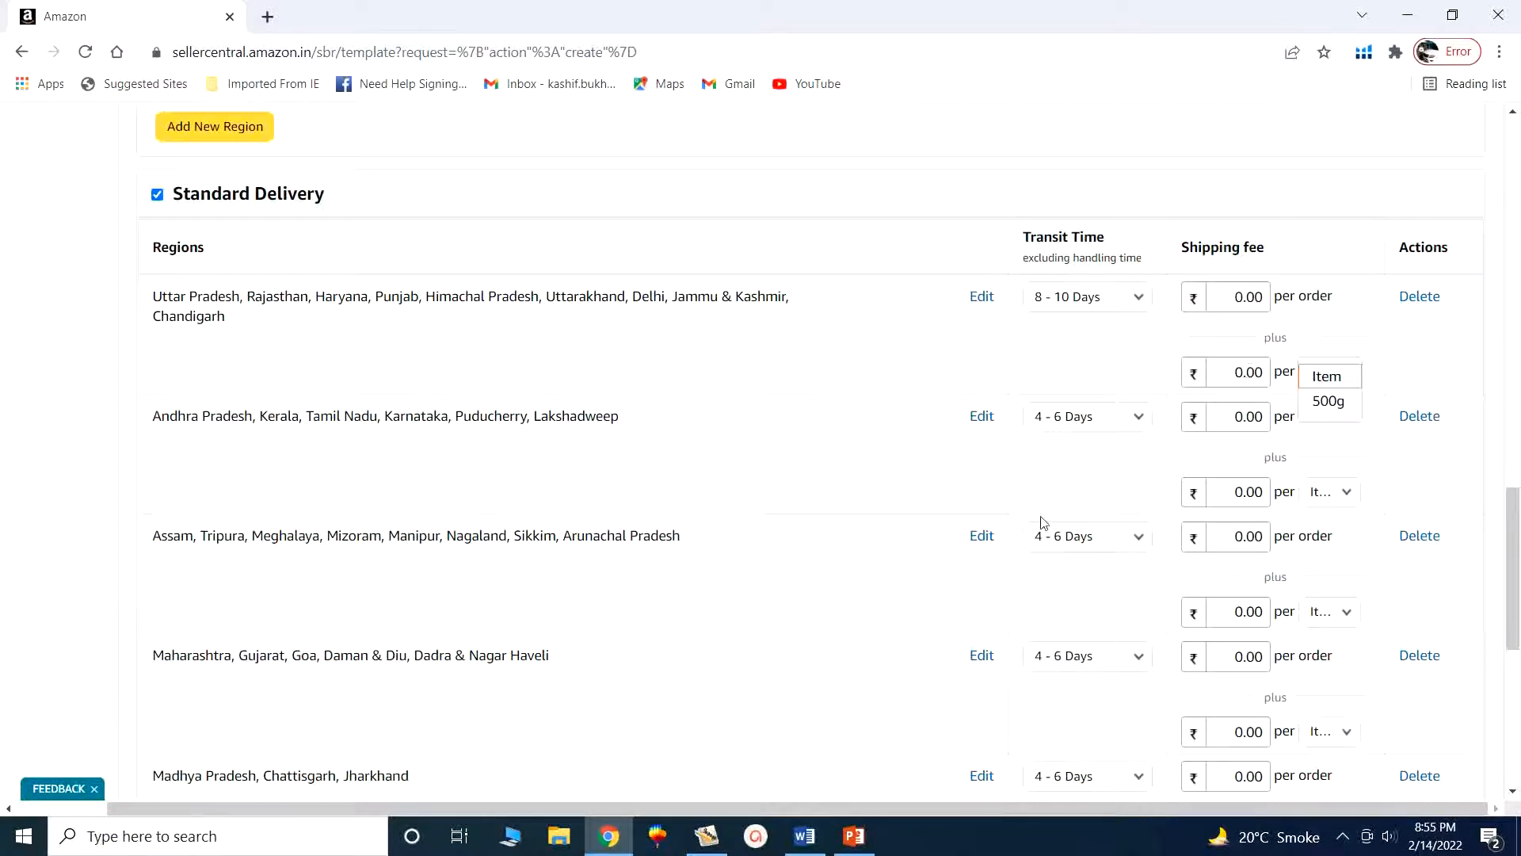
Step: Save the Shoes shipping template with its configured Expedited and Standard Delivery regions
{"action": "scroll", "coordinate": [958, 542], "scroll_direction": "down", "scroll_amount": 4}
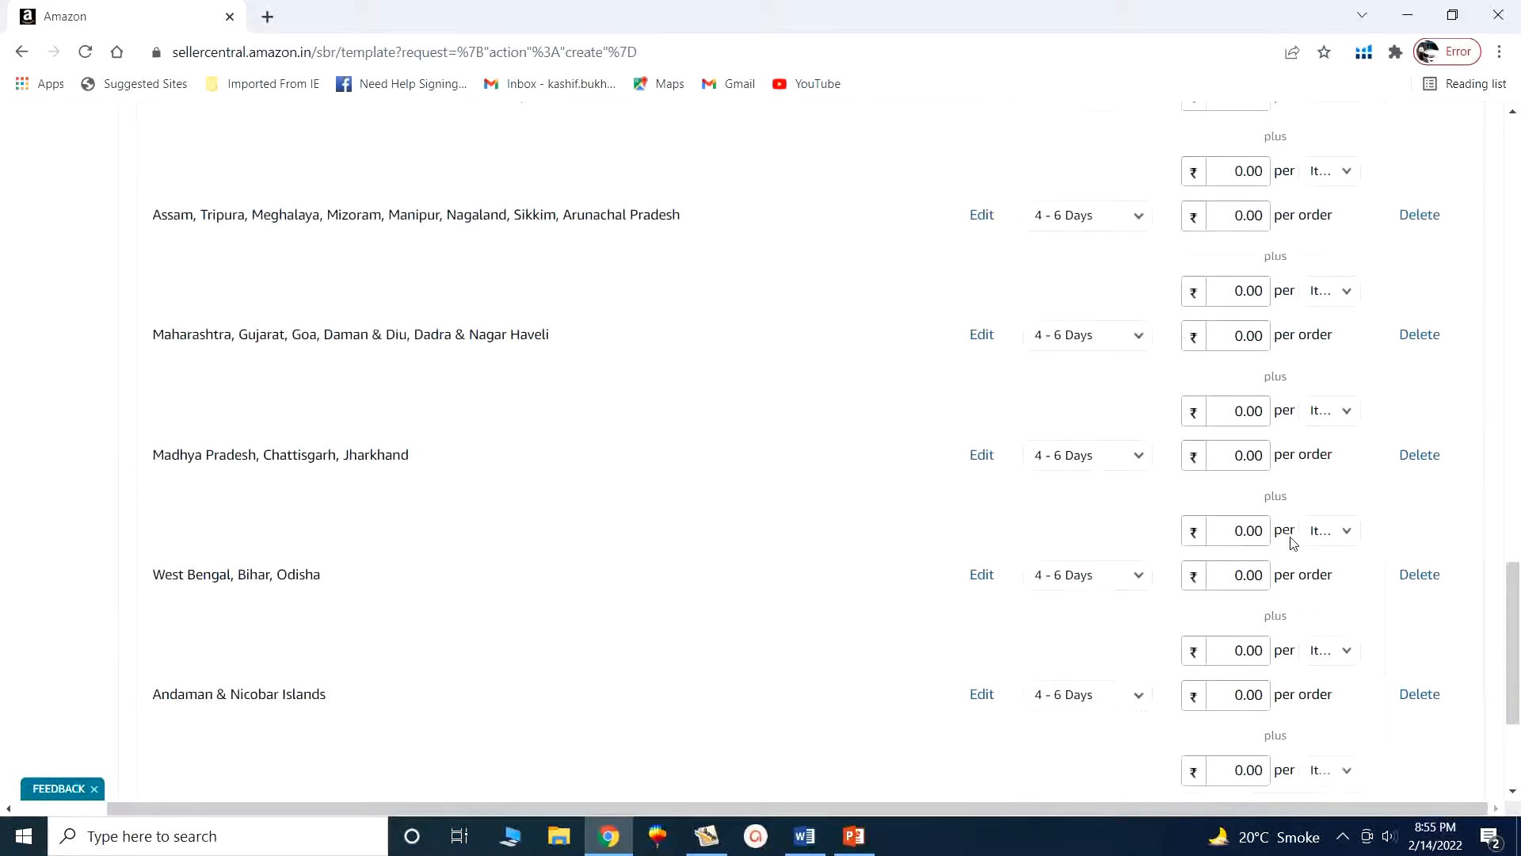
{"action": "scroll", "coordinate": [1291, 541], "scroll_direction": "down", "scroll_amount": 3}
{"action": "scroll", "coordinate": [1039, 509], "scroll_direction": "up", "scroll_amount": 1}
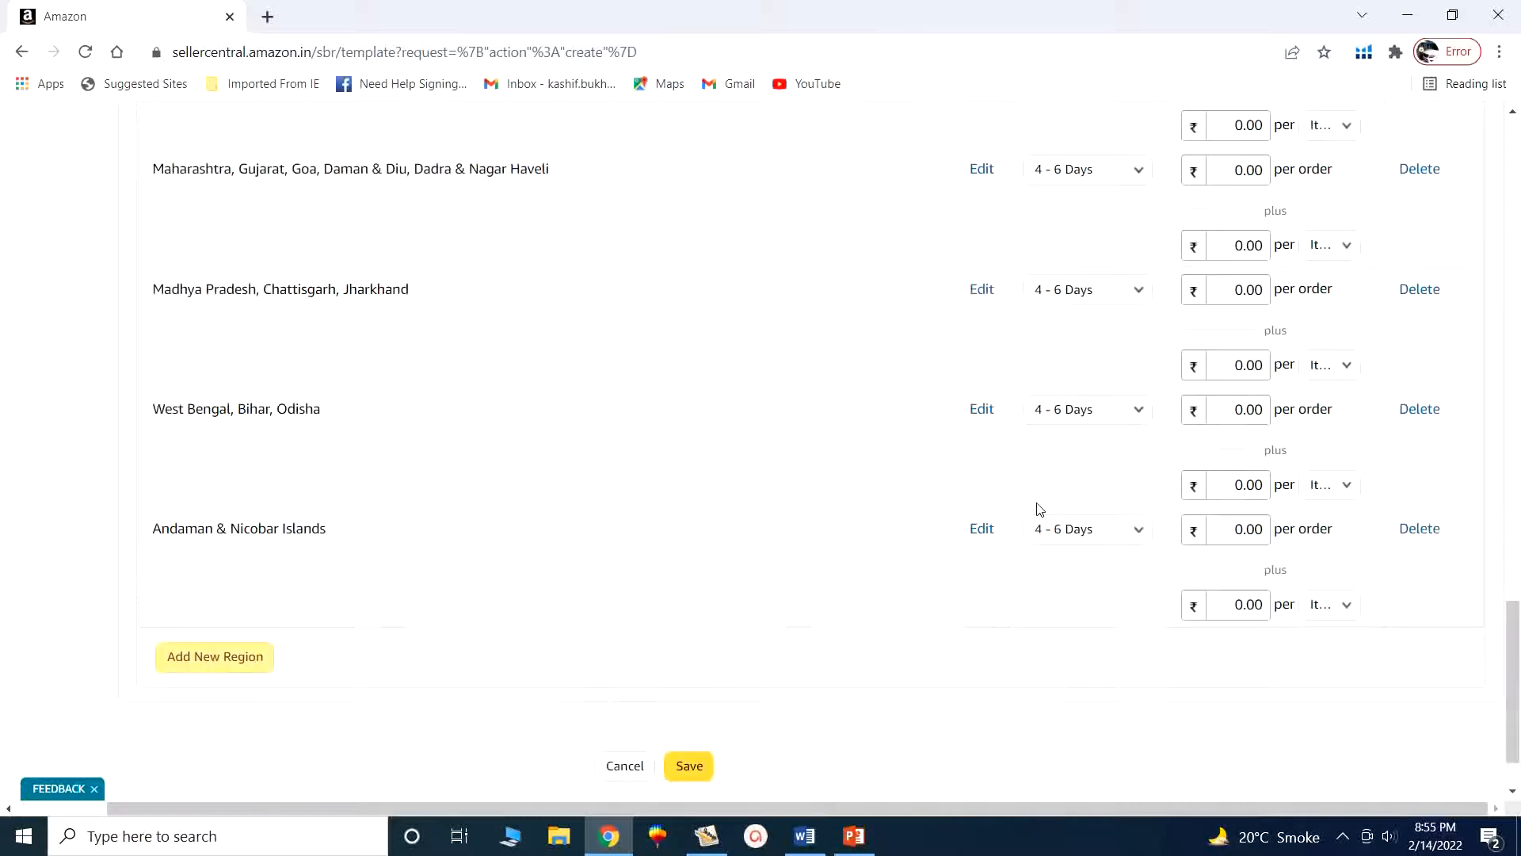
{"action": "scroll", "coordinate": [1030, 499], "scroll_direction": "up", "scroll_amount": 3}
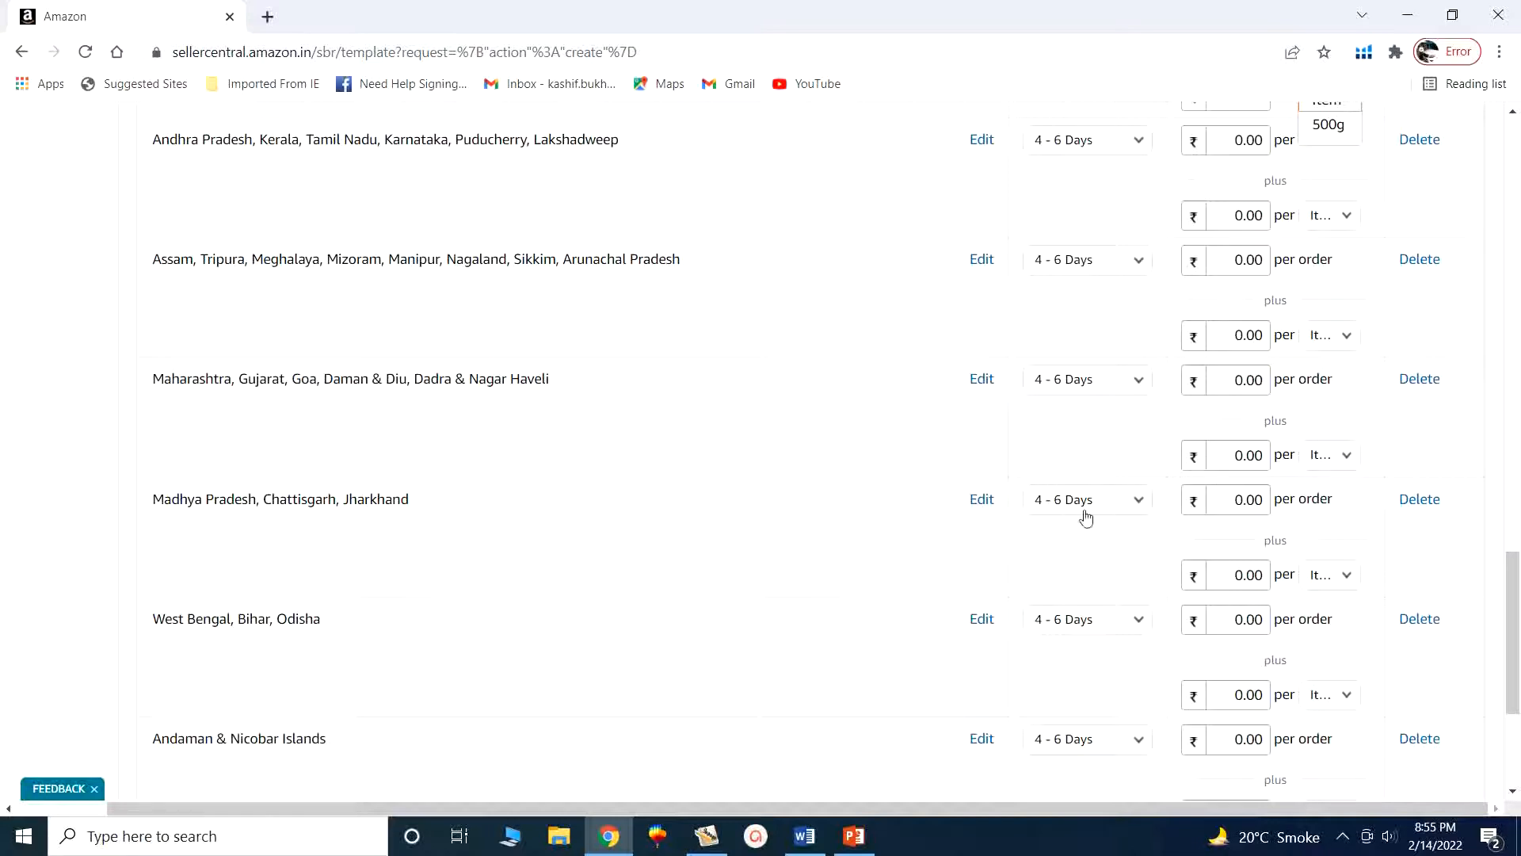
{"action": "scroll", "coordinate": [1086, 516], "scroll_direction": "down", "scroll_amount": 4}
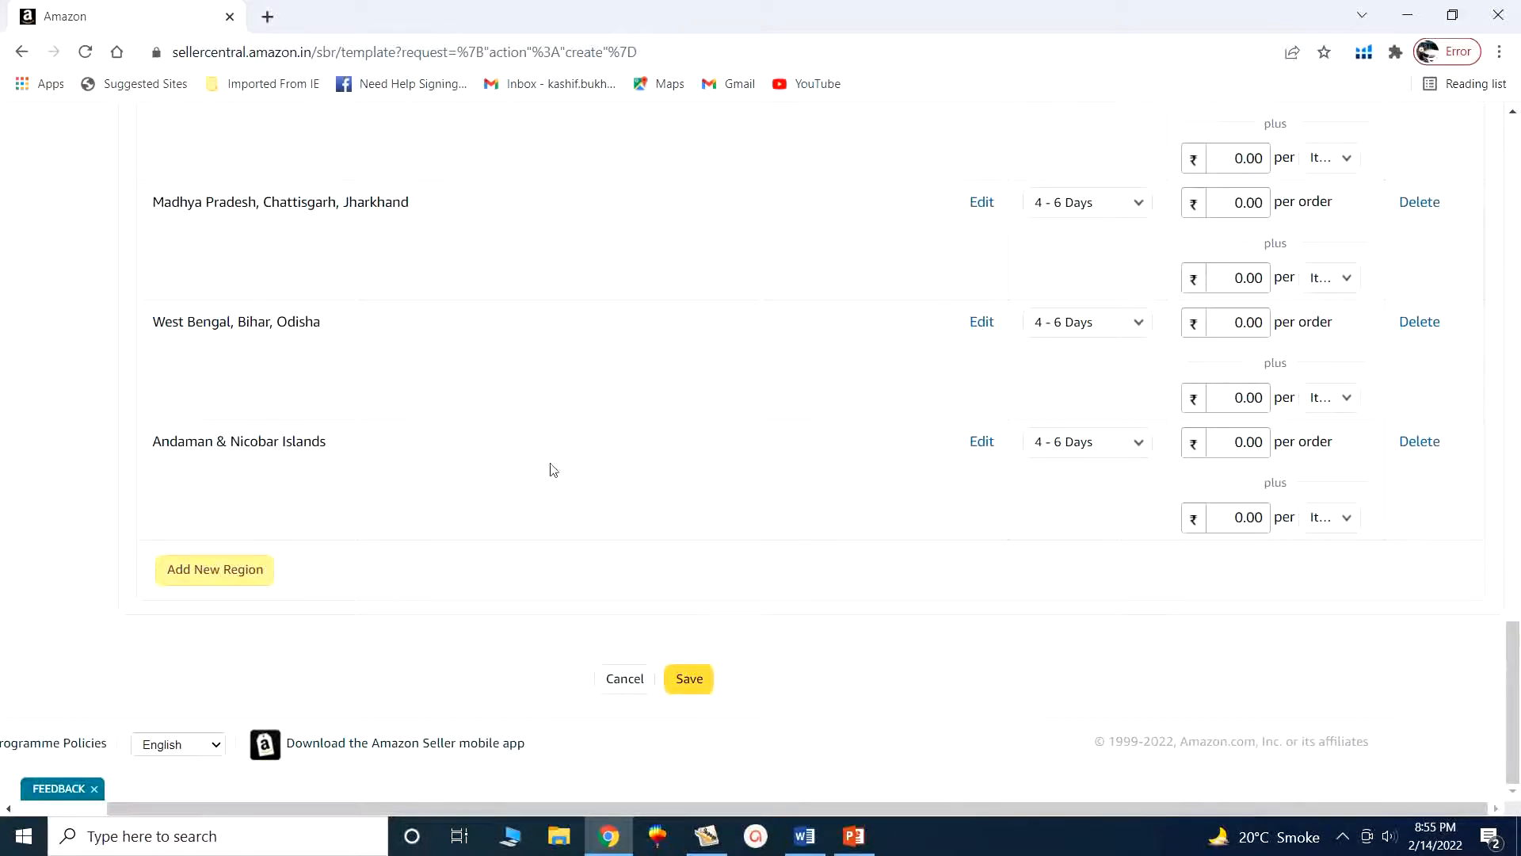
{"action": "left_click", "coordinate": [691, 685]}
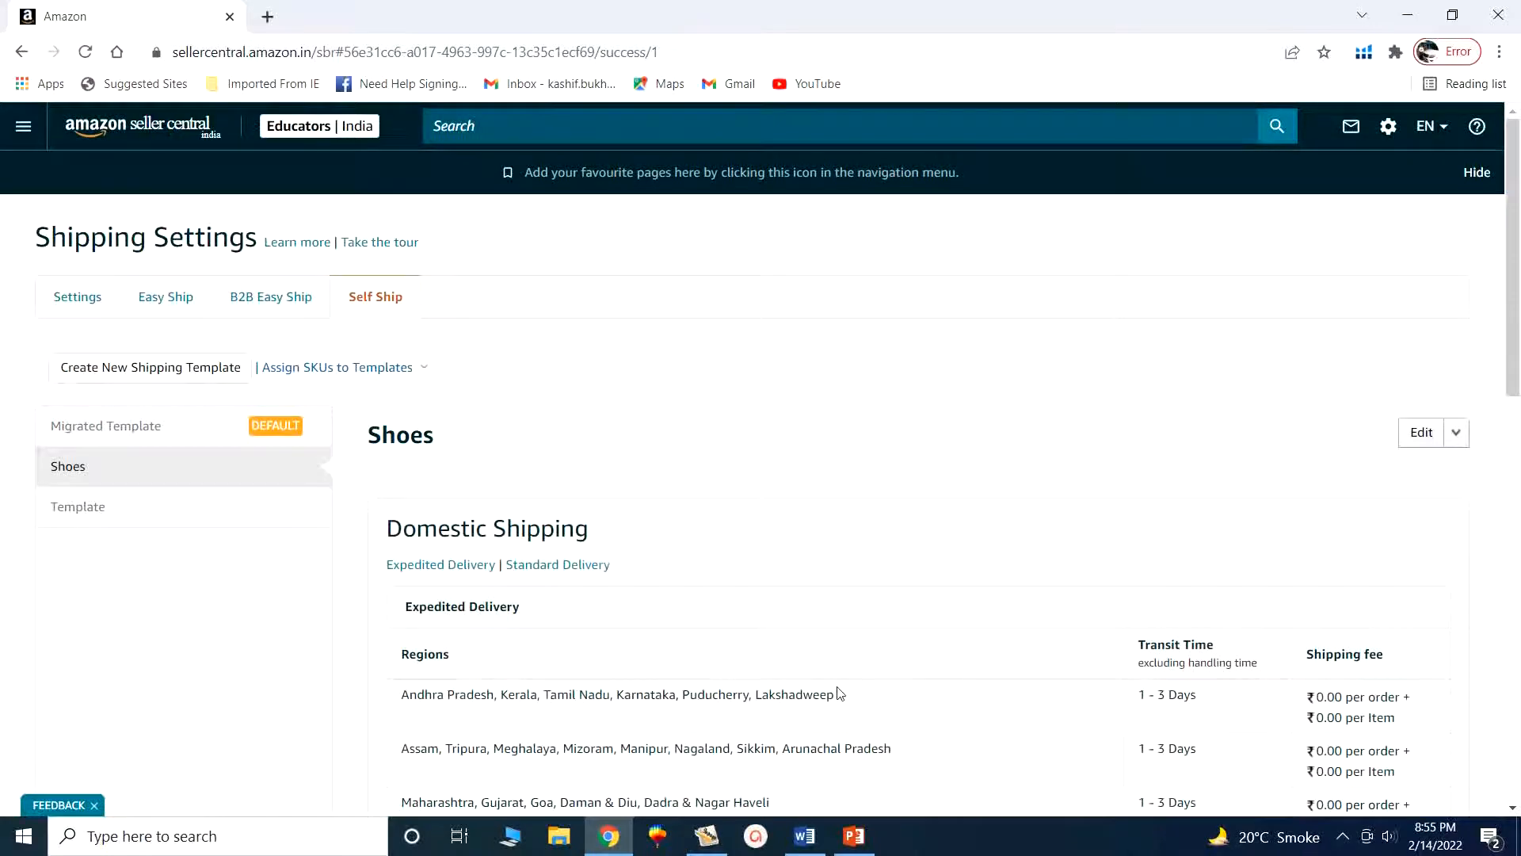
Step: Review the regions, transit times and shipping fees of the saved Shoes template for Expedited and Standard Delivery
{"action": "scroll", "coordinate": [955, 692], "scroll_direction": "down", "scroll_amount": 3}
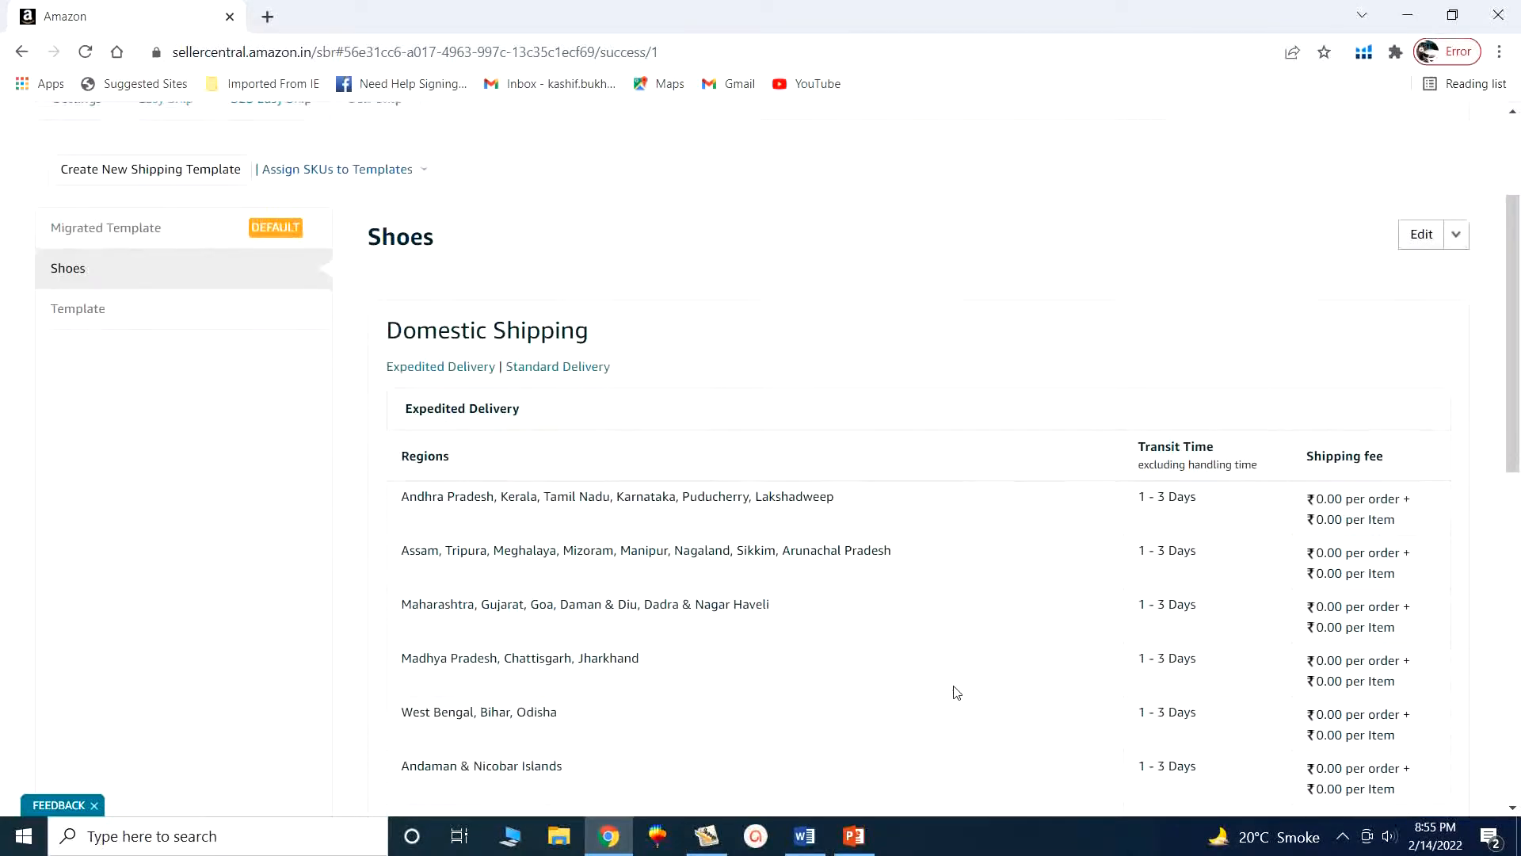
{"action": "scroll", "coordinate": [956, 692], "scroll_direction": "down", "scroll_amount": 2}
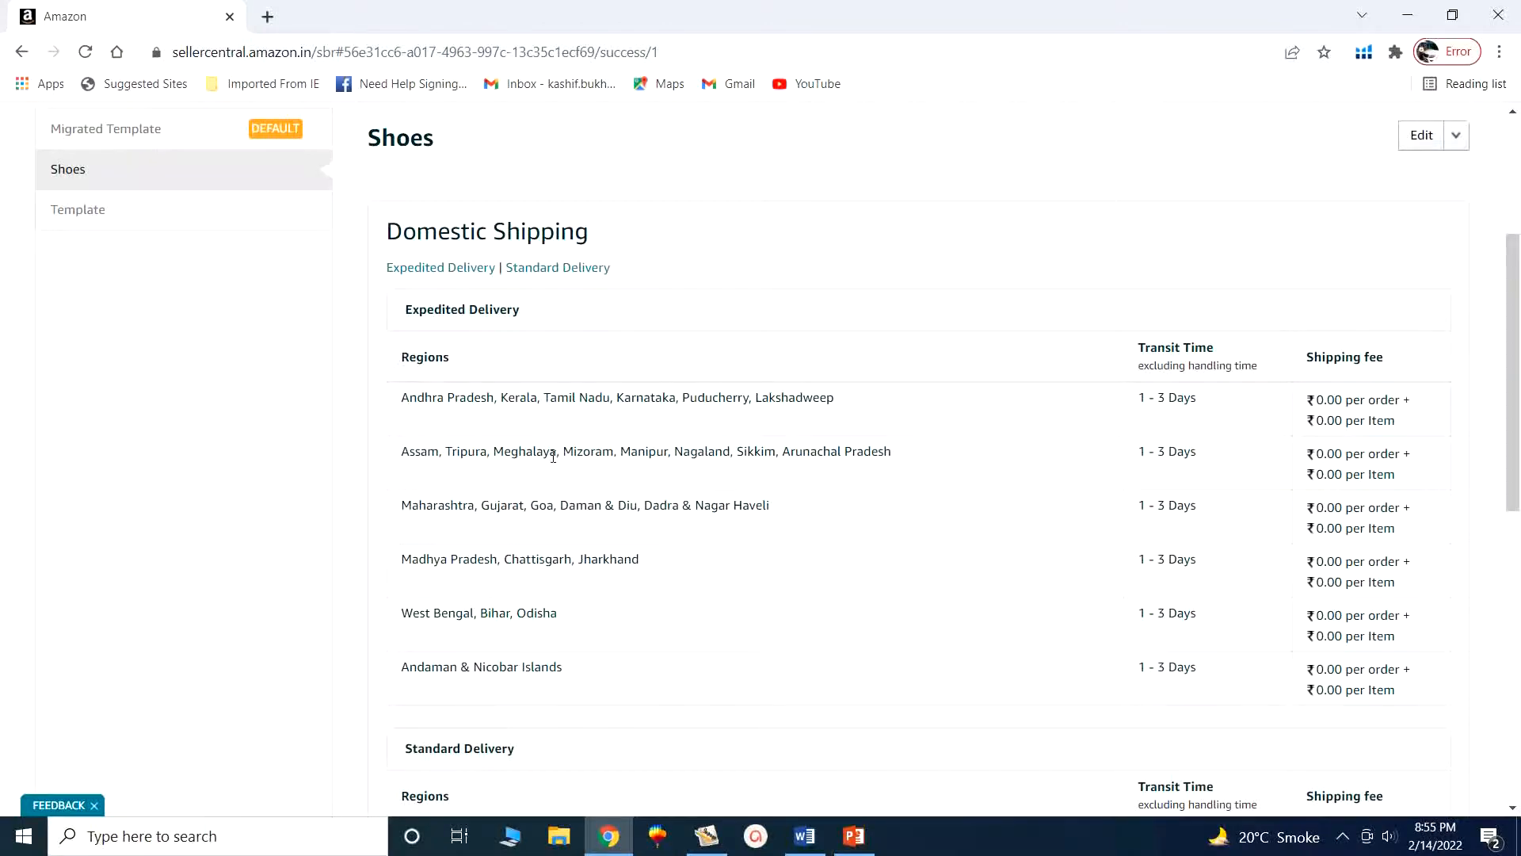
{"action": "scroll", "coordinate": [764, 485], "scroll_direction": "down", "scroll_amount": 4}
{"action": "scroll", "coordinate": [766, 488], "scroll_direction": "down", "scroll_amount": 4}
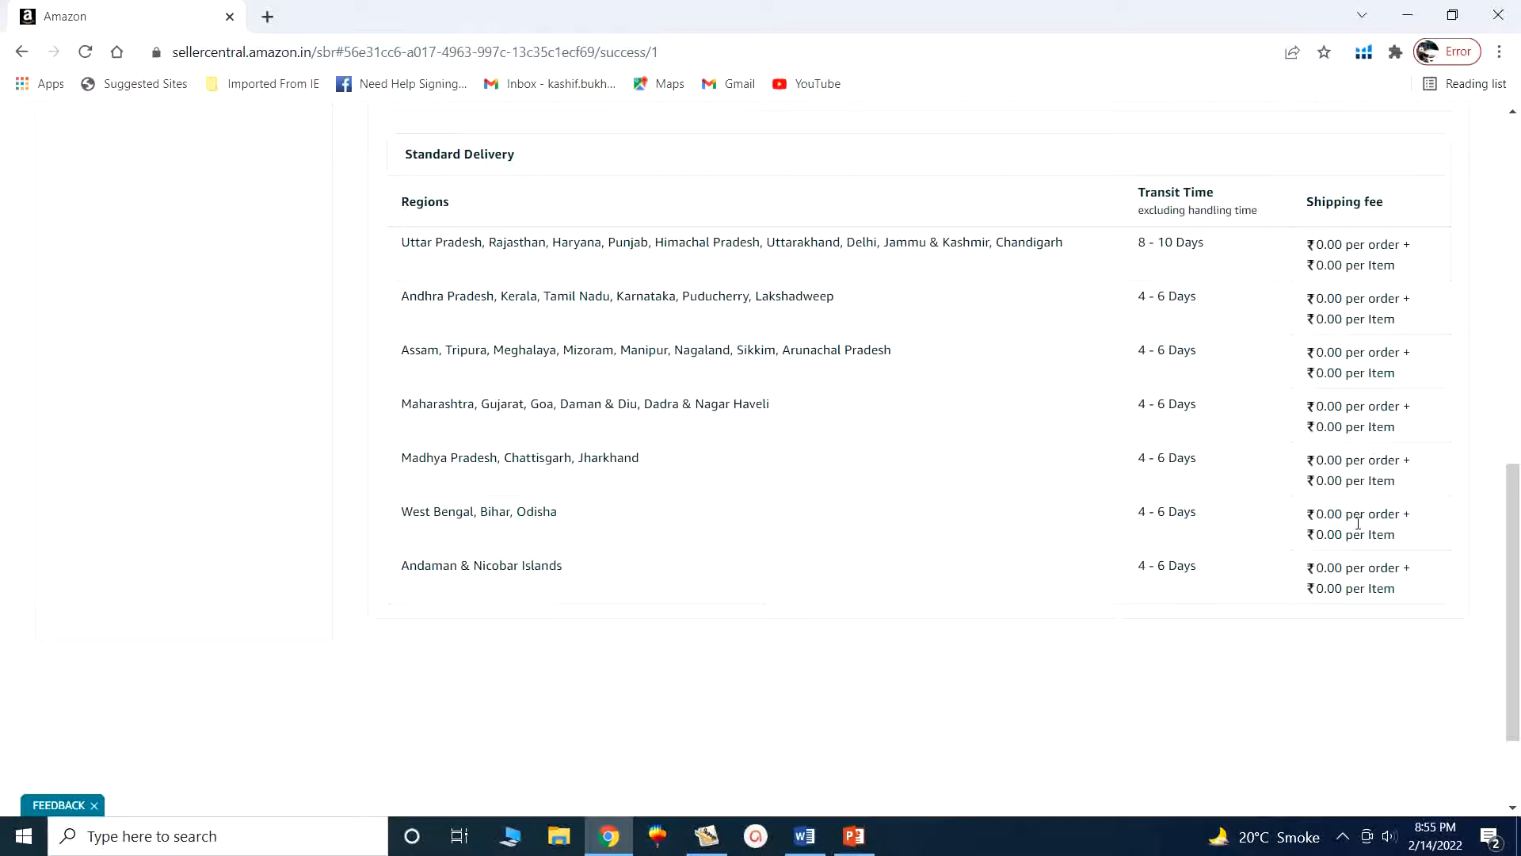
{"action": "scroll", "coordinate": [886, 394], "scroll_direction": "up", "scroll_amount": 9}
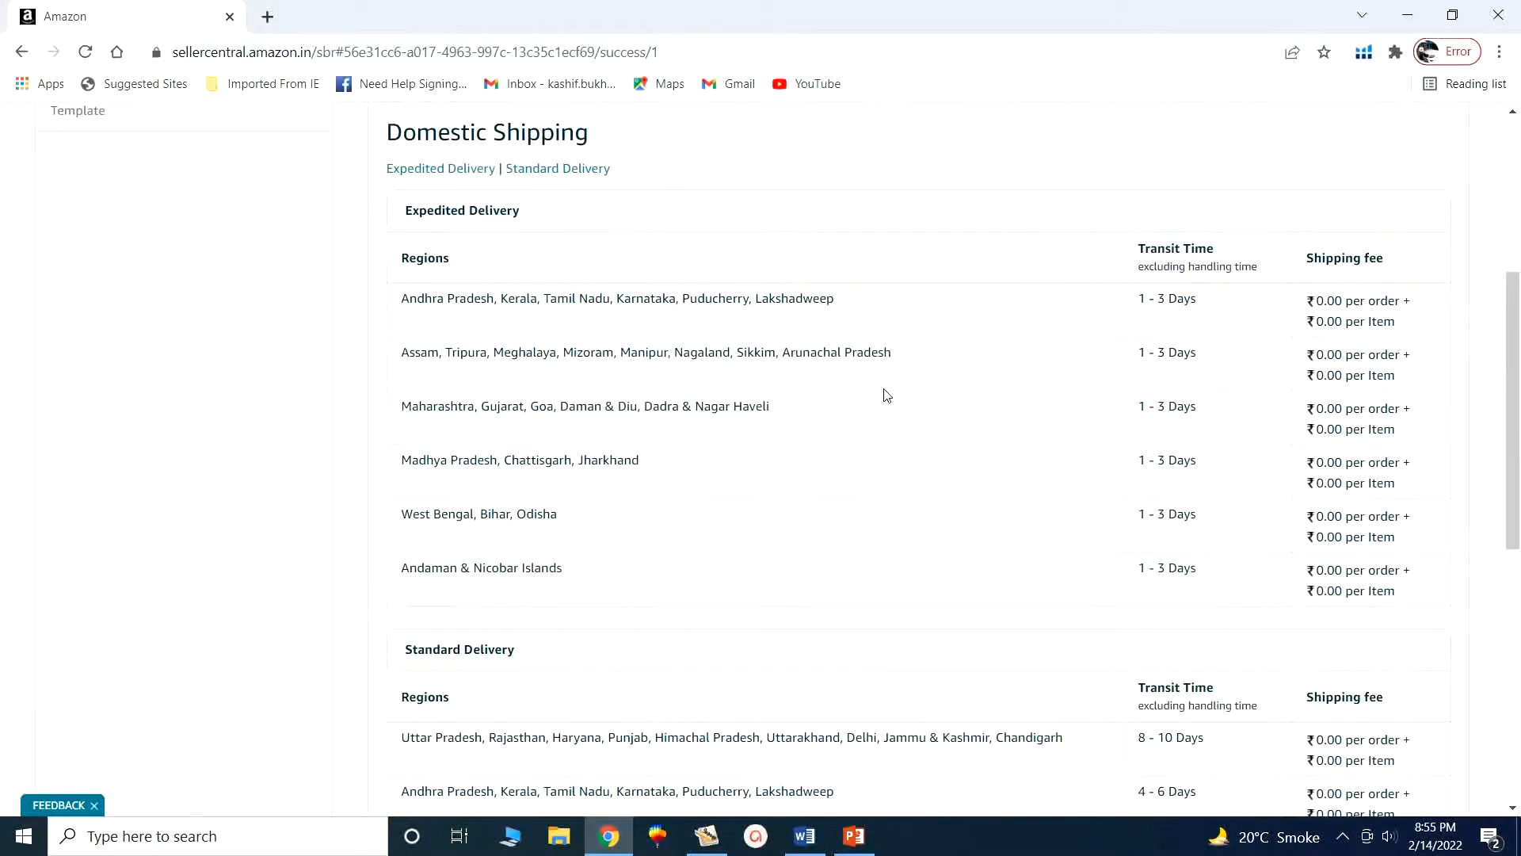
{"action": "scroll", "coordinate": [886, 395], "scroll_direction": "up", "scroll_amount": 3}
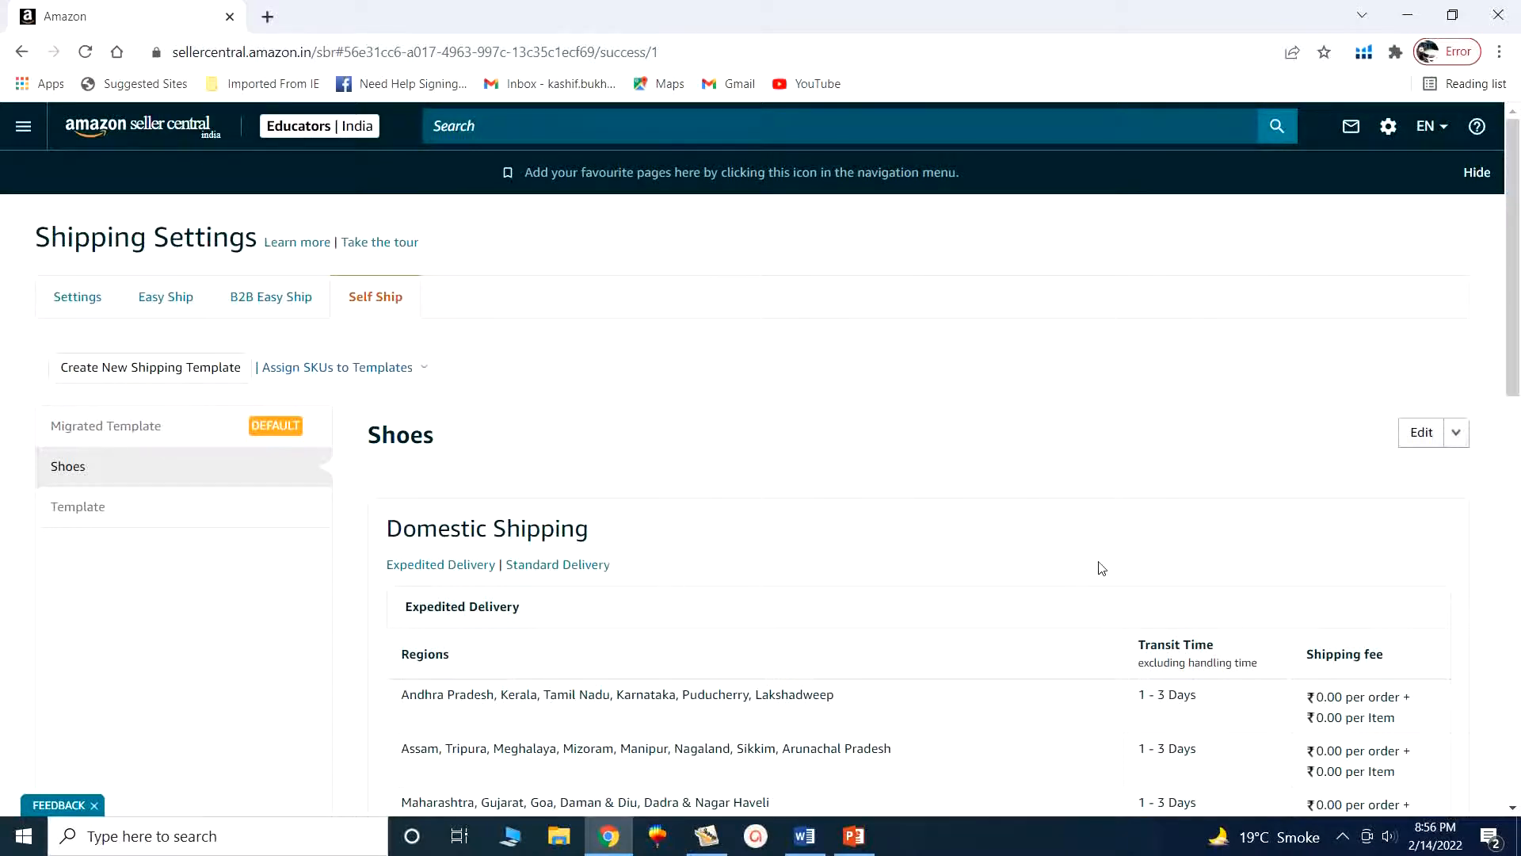
Step: Open the Shoes template for editing and examine its rate model, delivery regions, transit times and shipping fees
{"action": "scroll", "coordinate": [1078, 569], "scroll_direction": "down", "scroll_amount": 1}
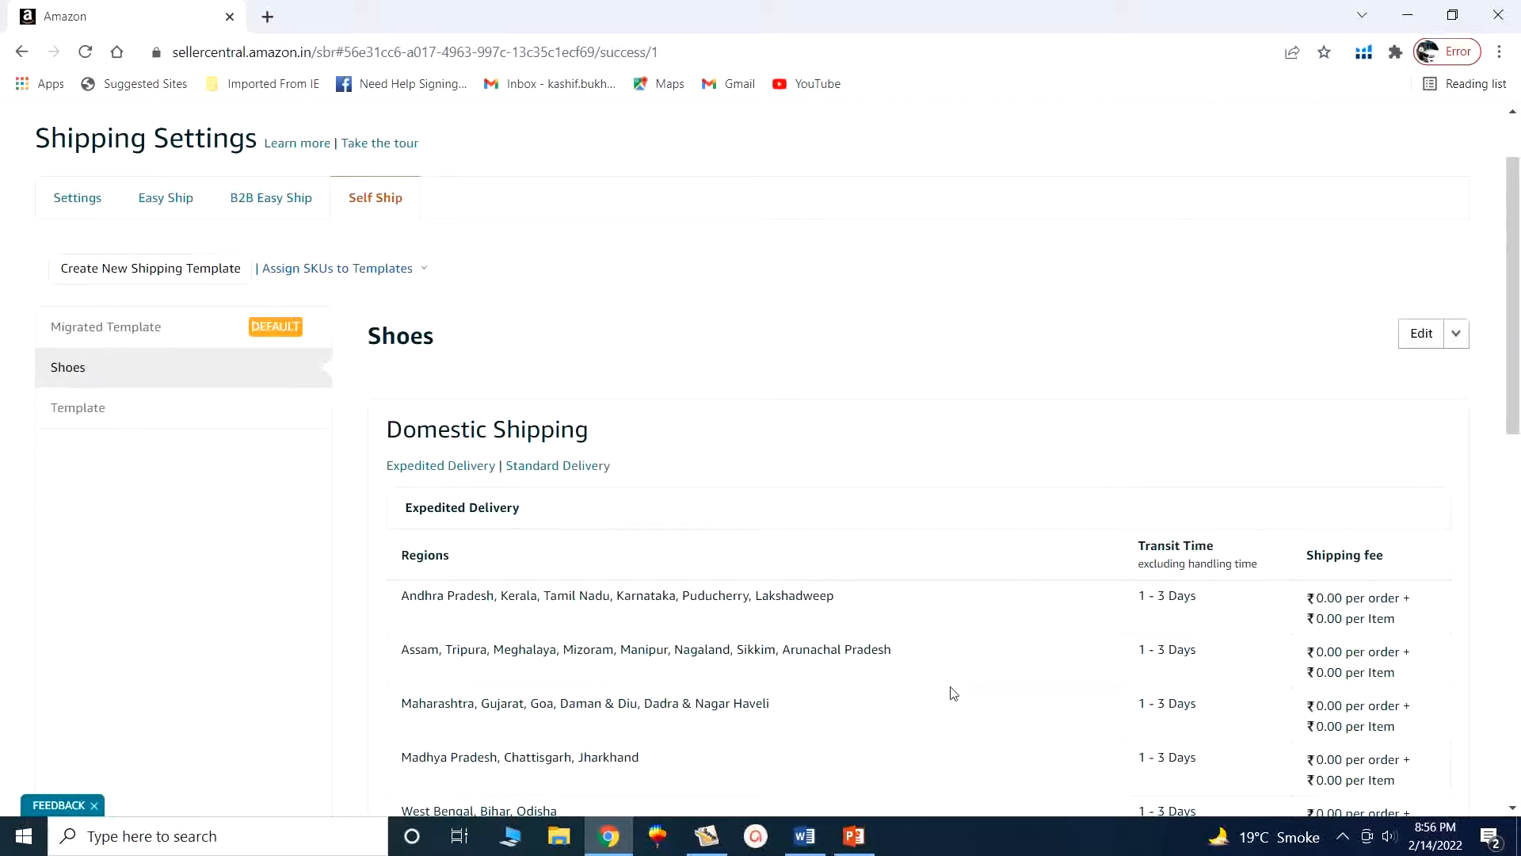
{"action": "left_click", "coordinate": [1418, 340]}
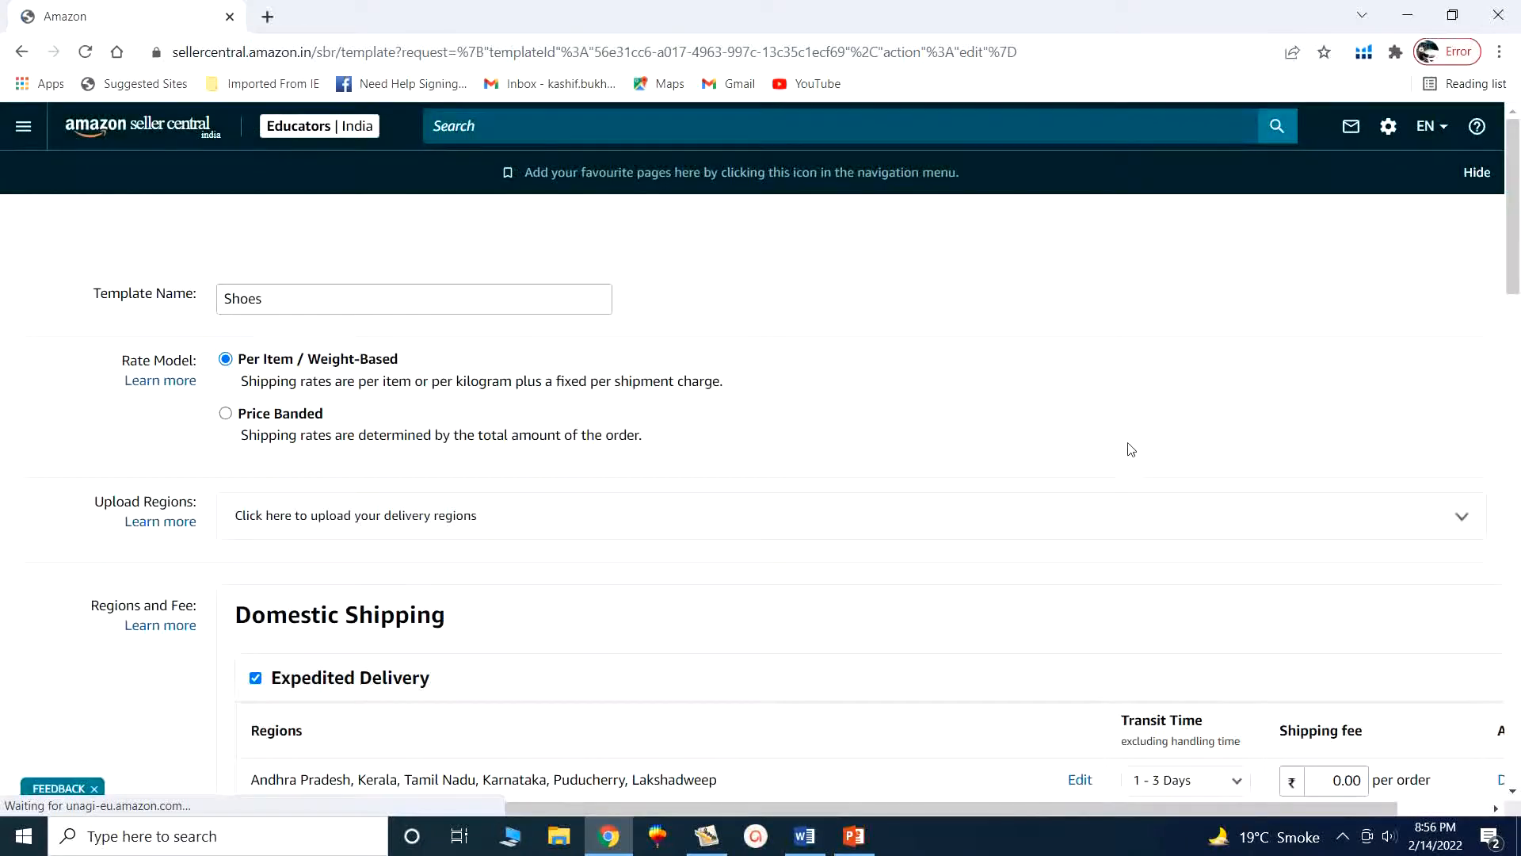
{"action": "scroll", "coordinate": [974, 572], "scroll_direction": "down", "scroll_amount": 5}
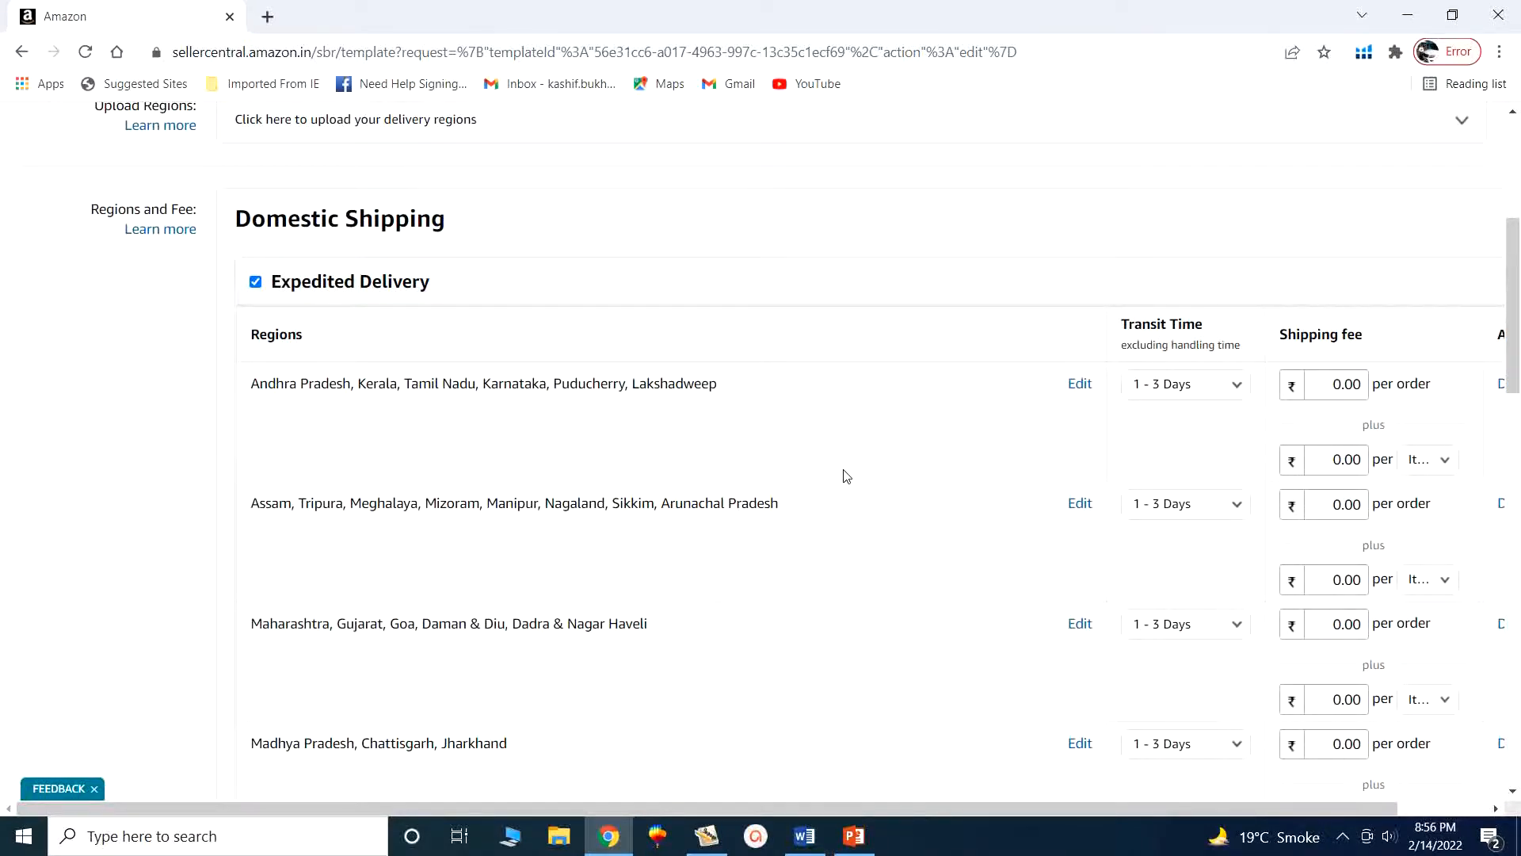
{"action": "left_click_drag", "start_coordinate": [1271, 809], "coordinate": [1361, 809]}
{"action": "scroll", "coordinate": [958, 625], "scroll_direction": "down", "scroll_amount": 6}
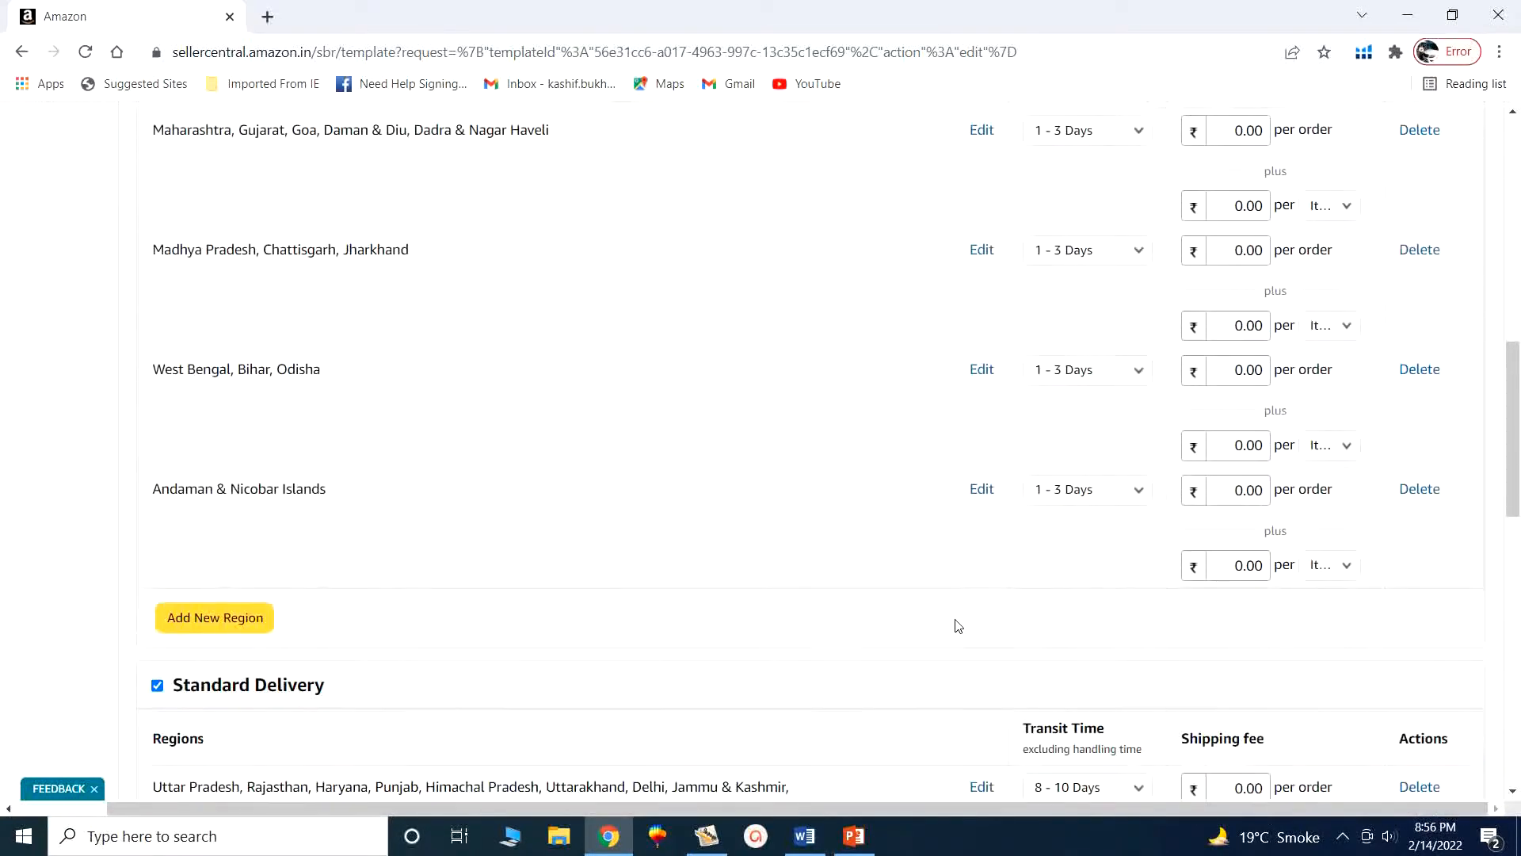
{"action": "scroll", "coordinate": [872, 611], "scroll_direction": "down", "scroll_amount": 13}
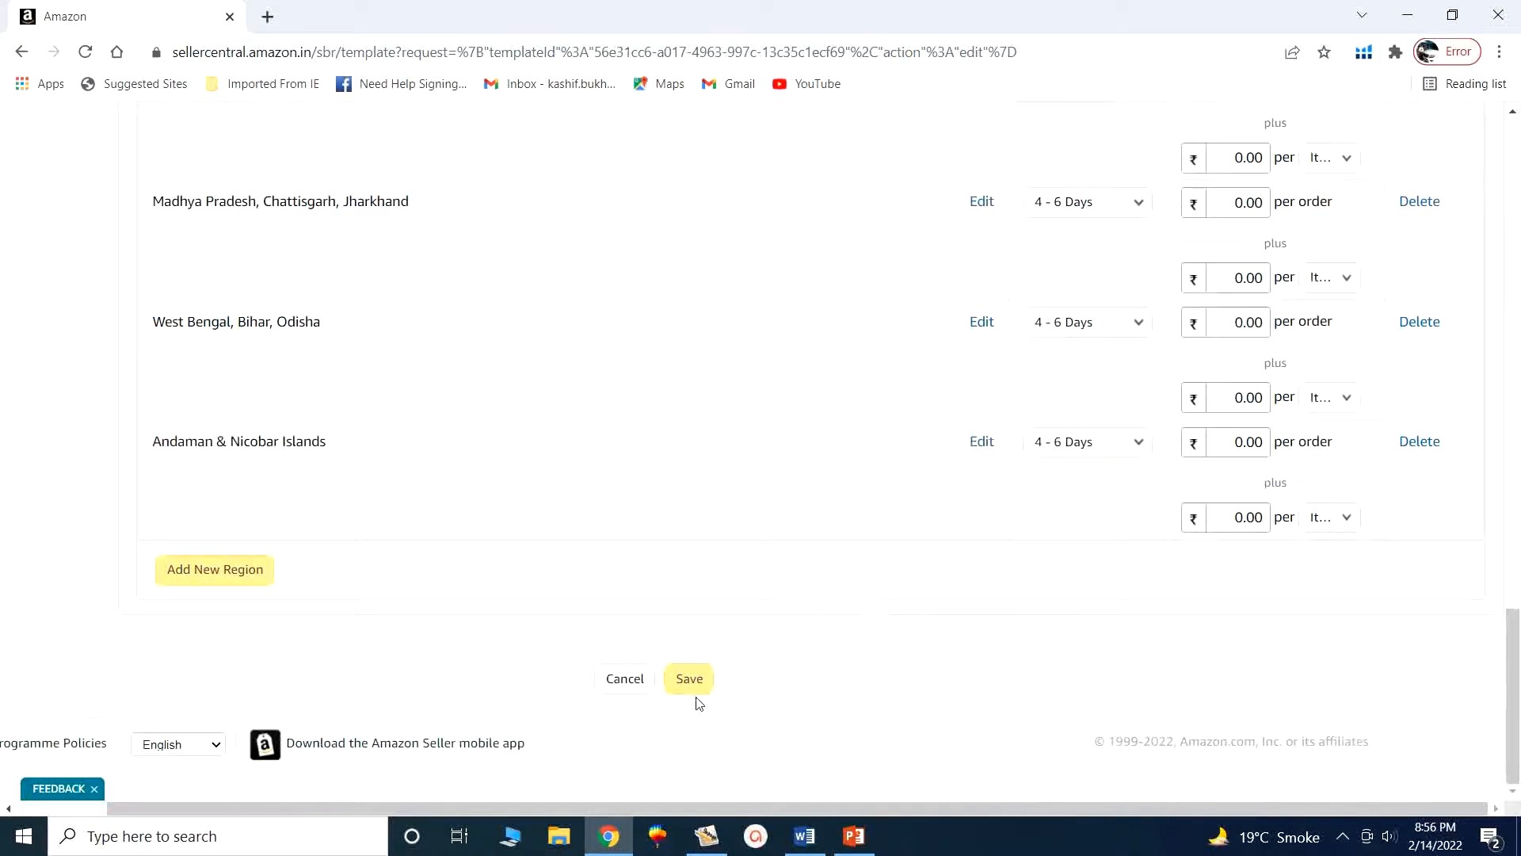
{"action": "scroll", "coordinate": [887, 625], "scroll_direction": "up", "scroll_amount": 9}
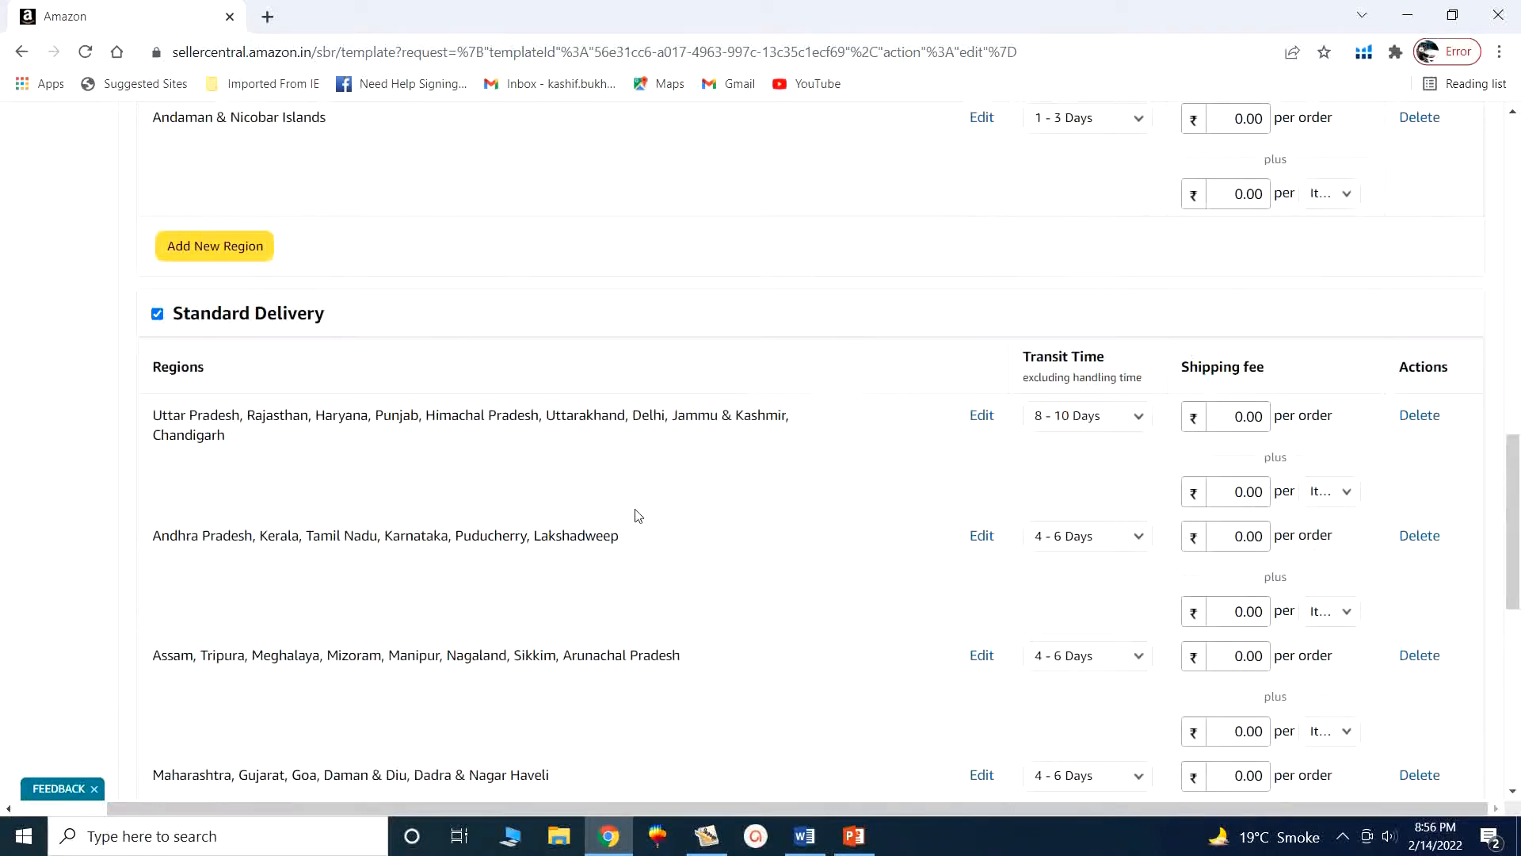
{"action": "scroll", "coordinate": [350, 319], "scroll_direction": "up", "scroll_amount": 15}
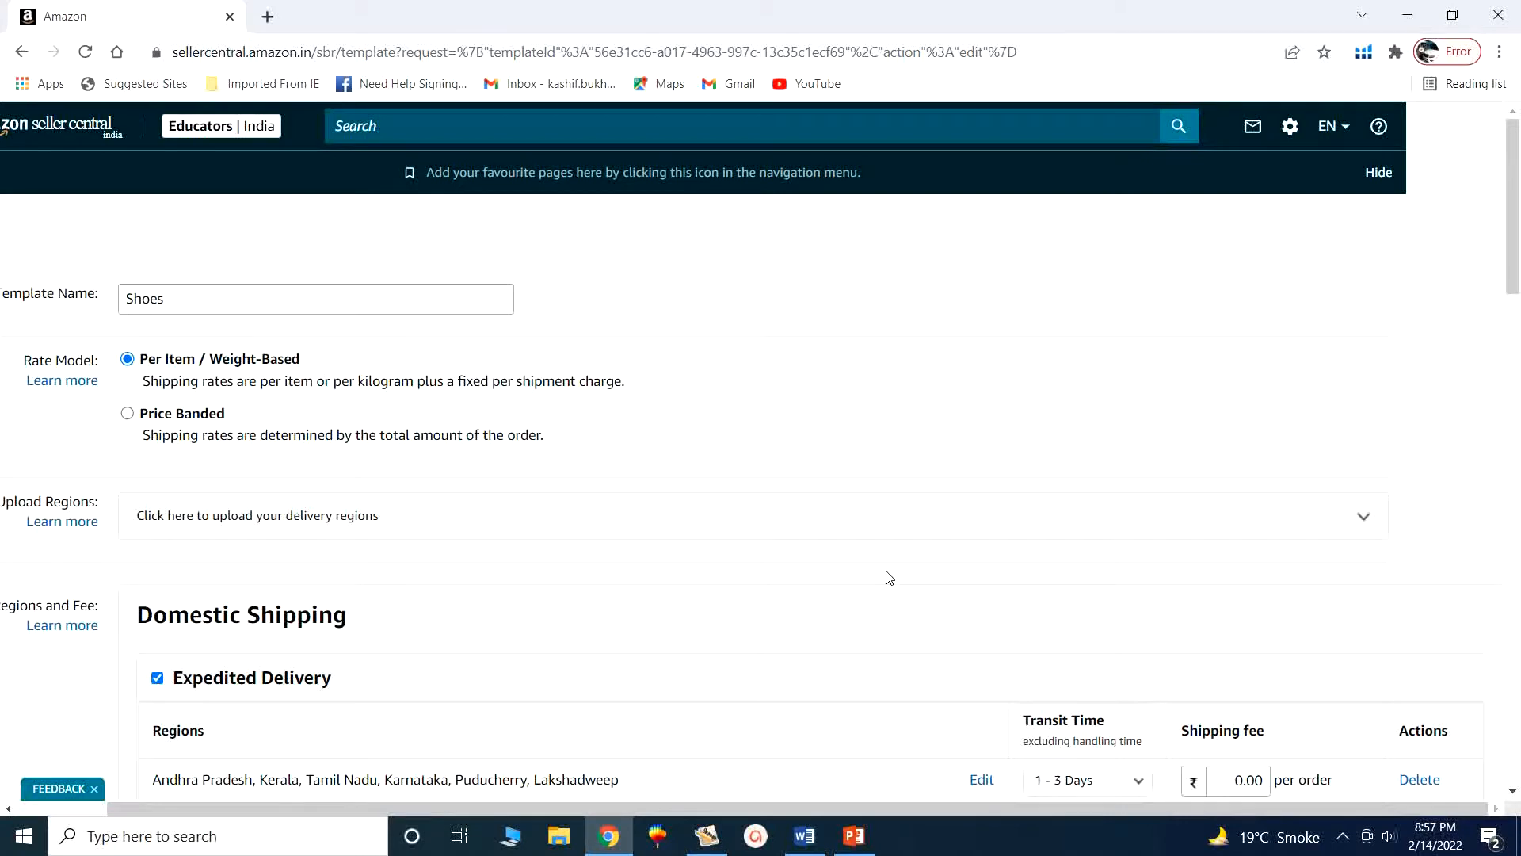
{"action": "scroll", "coordinate": [927, 586], "scroll_direction": "down", "scroll_amount": 4}
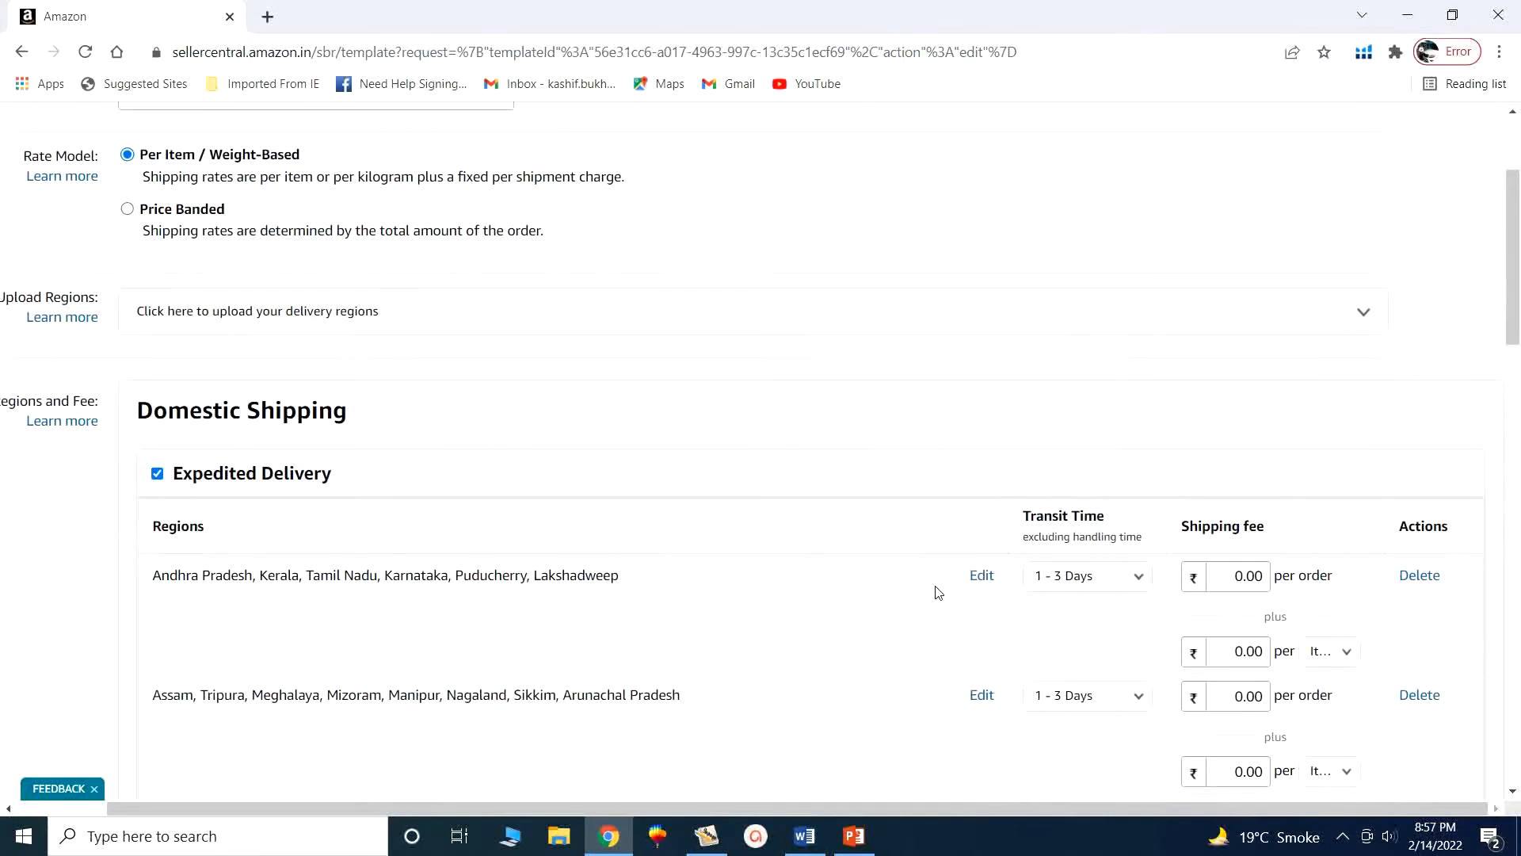
{"action": "left_click", "coordinate": [1343, 838]}
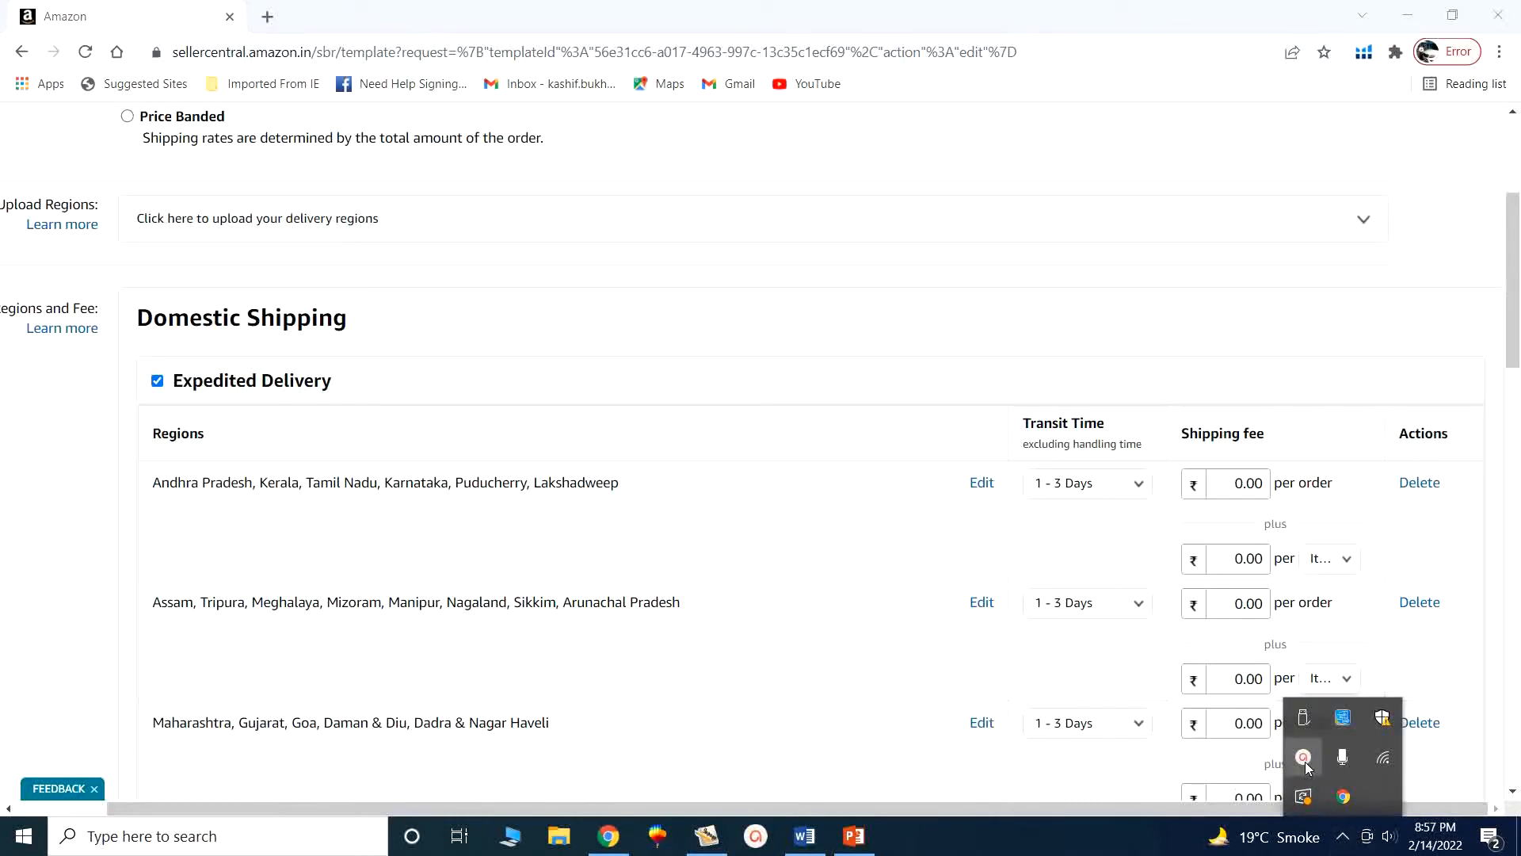